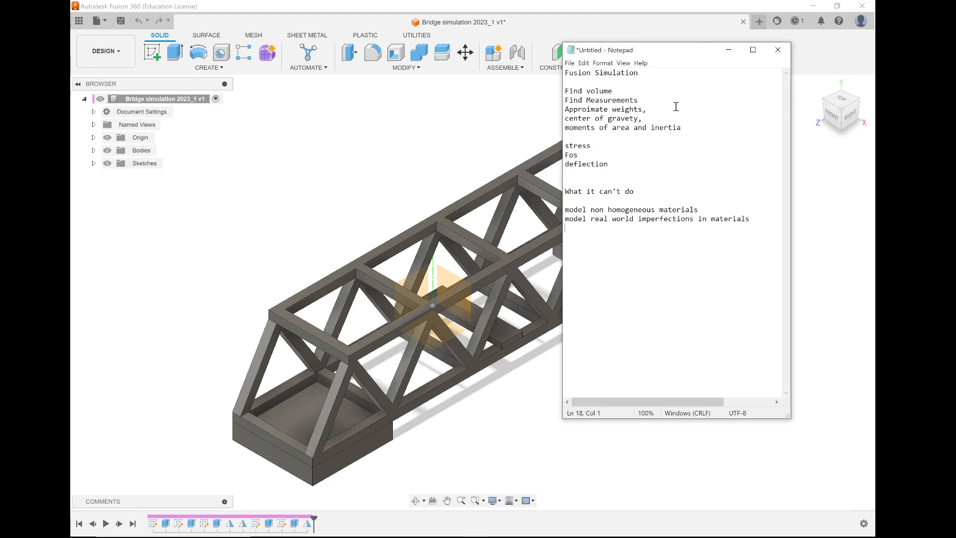
Step: Review the simulation notes on center of gravity, stress, Fos, deflection and what simulation can't model, and minimize the notes window
{"action": "left_click_drag", "start_coordinate": [638, 119], "coordinate": [566, 119]}
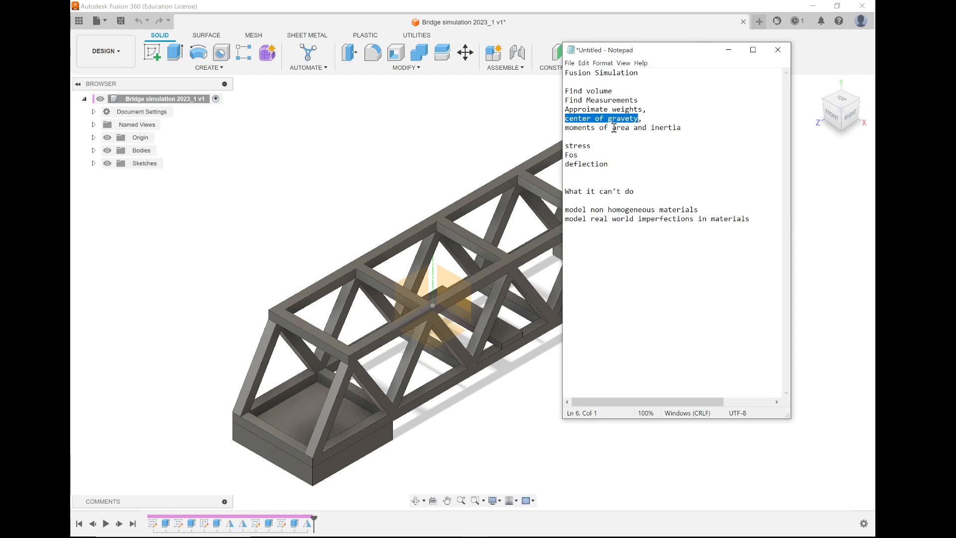
{"action": "left_click", "coordinate": [644, 119]}
{"action": "left_click_drag", "start_coordinate": [568, 146], "coordinate": [609, 165]}
{"action": "left_click", "coordinate": [623, 166]}
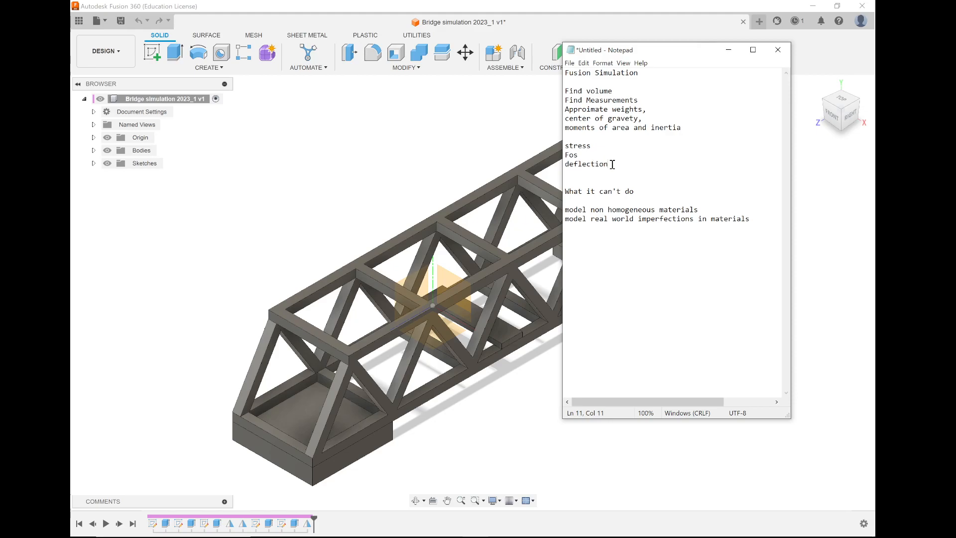
{"action": "left_click_drag", "start_coordinate": [612, 164], "coordinate": [565, 149]}
{"action": "left_click", "coordinate": [628, 165]}
{"action": "left_click_drag", "start_coordinate": [577, 210], "coordinate": [694, 219]}
{"action": "left_click", "coordinate": [710, 210]}
{"action": "left_click", "coordinate": [728, 50]}
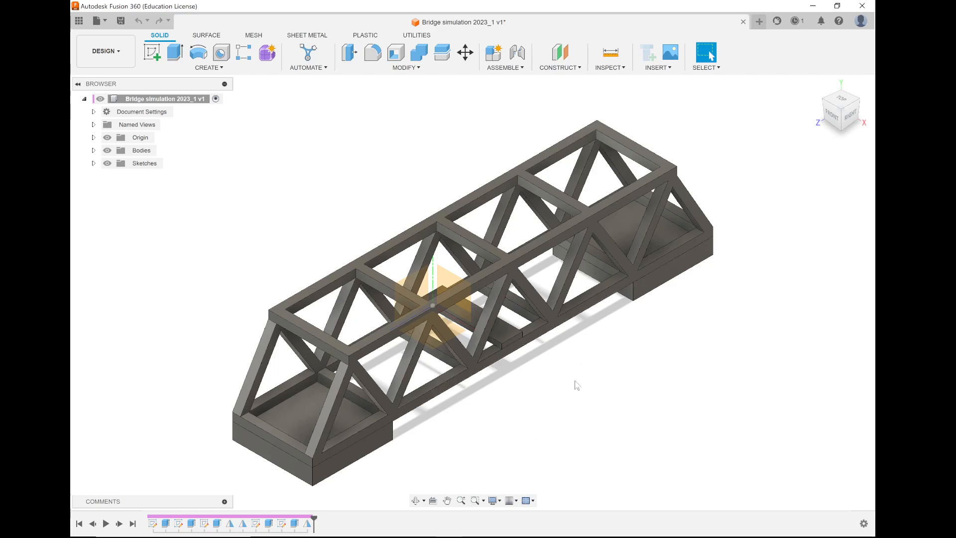
Step: Expand the design's bodies and hide Body3, Body4 and Body5, leaving only the truss Body1 visible
{"action": "scroll", "coordinate": [449, 440], "scroll_direction": "down", "scroll_amount": 2}
{"action": "scroll", "coordinate": [383, 468], "scroll_direction": "up", "scroll_amount": 6}
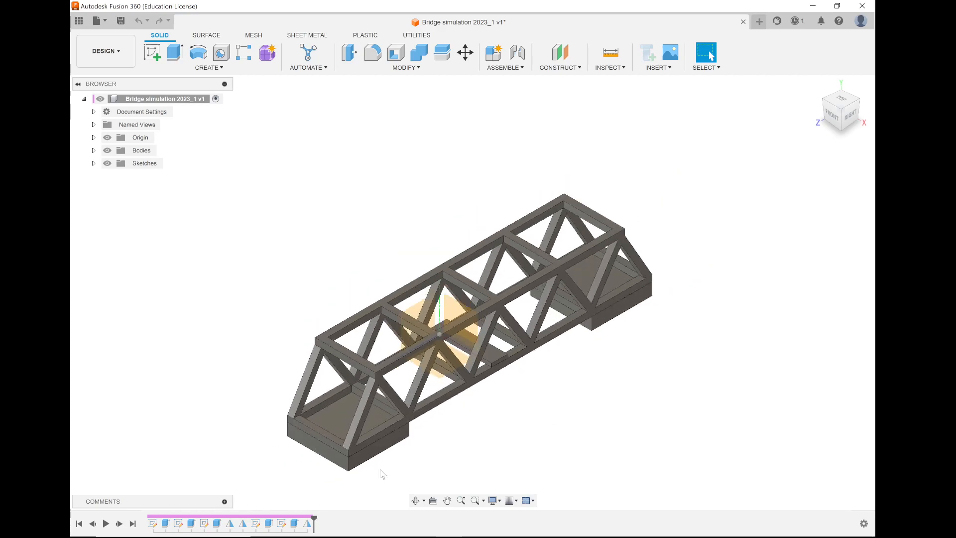
{"action": "scroll", "coordinate": [375, 425], "scroll_direction": "down", "scroll_amount": 2}
{"action": "scroll", "coordinate": [375, 427], "scroll_direction": "down", "scroll_amount": 2}
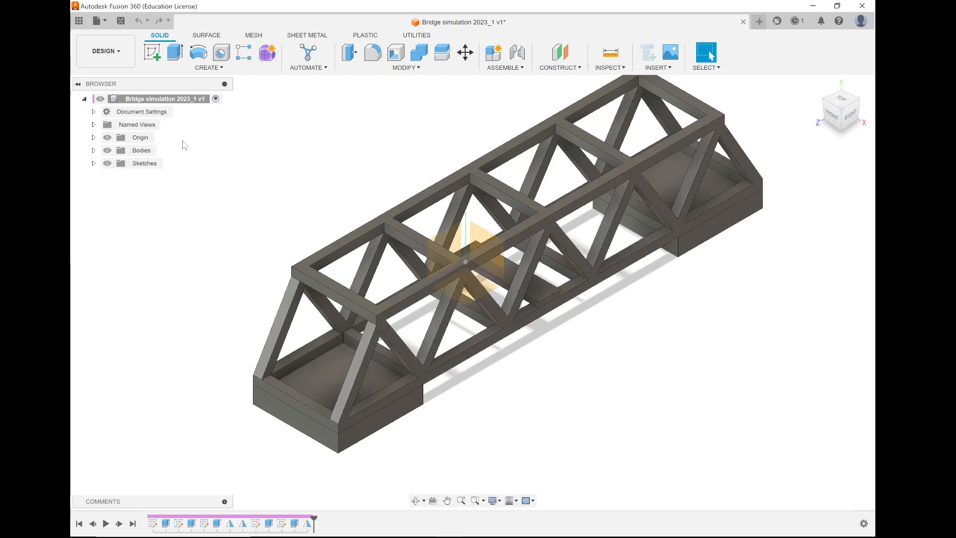
{"action": "left_click", "coordinate": [94, 150]}
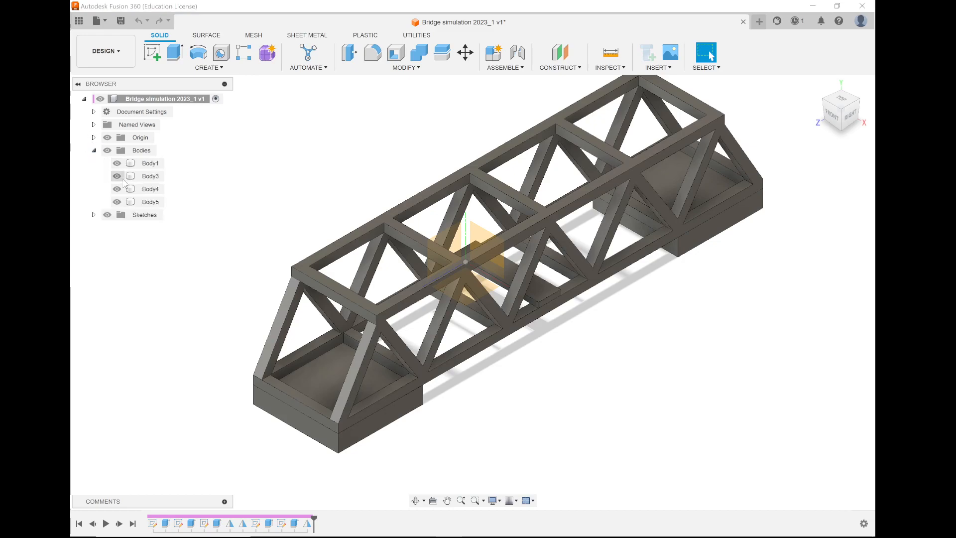
{"action": "left_click", "coordinate": [117, 202]}
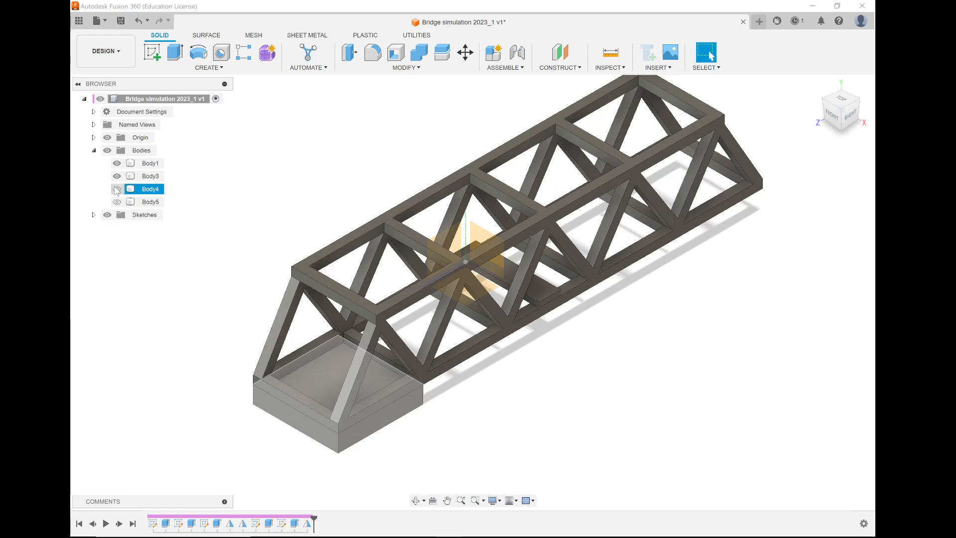
{"action": "left_click", "coordinate": [117, 189]}
{"action": "left_click", "coordinate": [117, 177]}
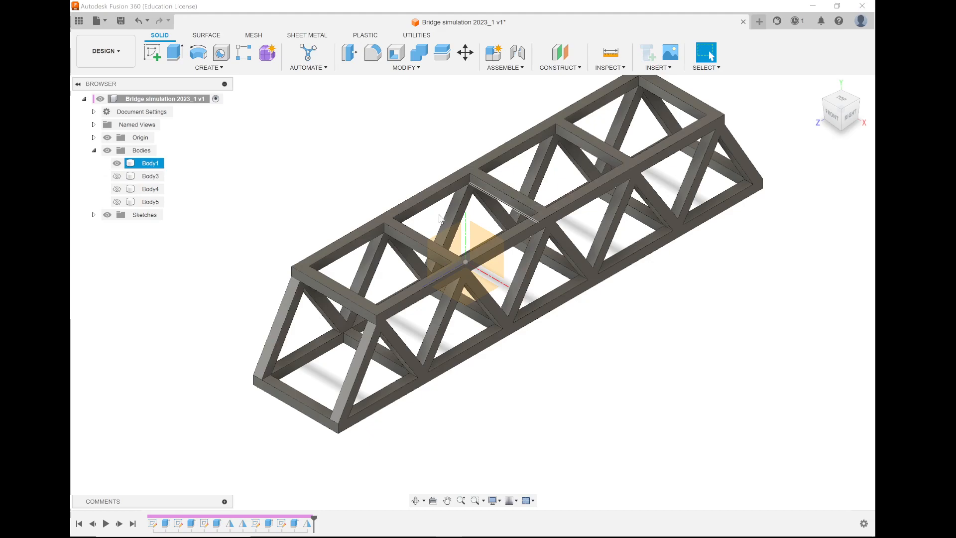
{"action": "left_click", "coordinate": [117, 189]}
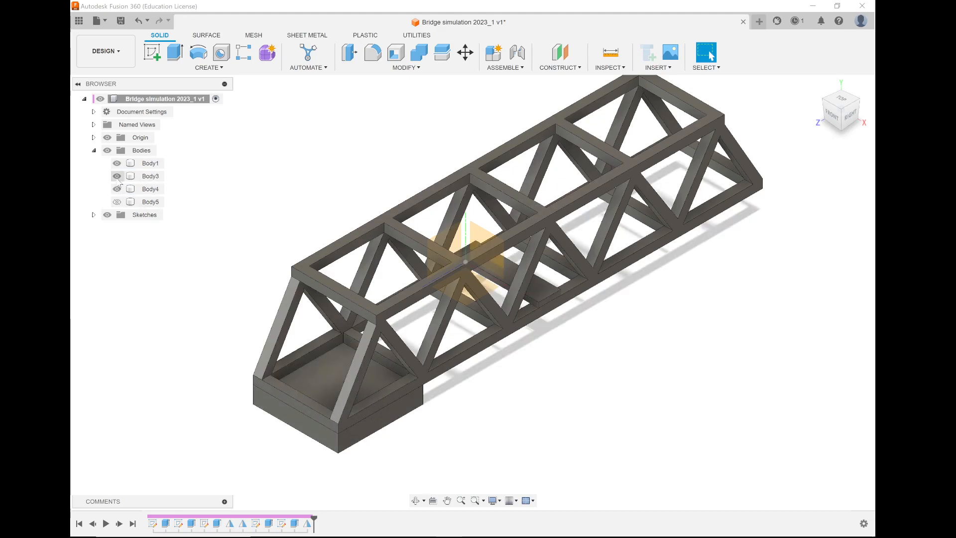
{"action": "left_click", "coordinate": [117, 190]}
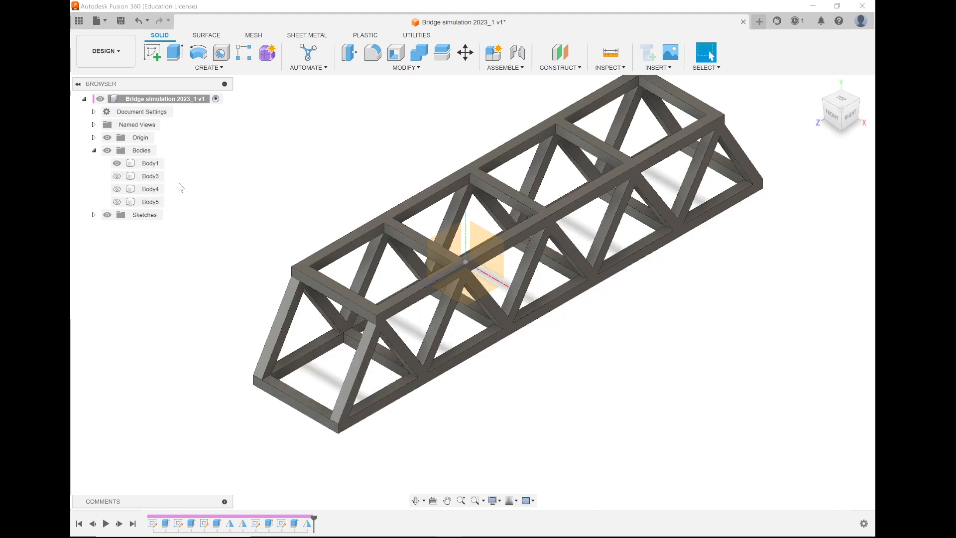
Step: Inspect Body1's physical properties, including its moments of inertia at the center of mass and origin, and close the properties
{"action": "right_click", "coordinate": [156, 168]}
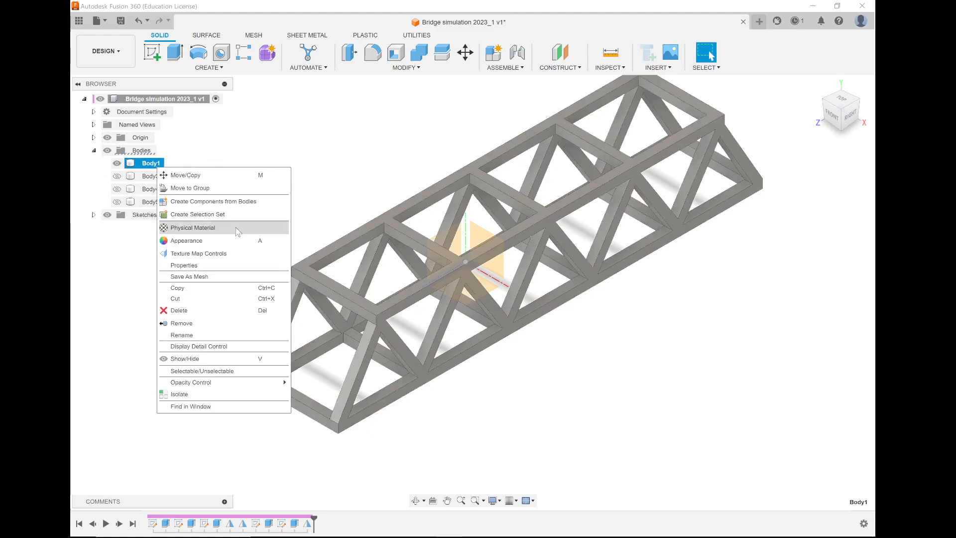
{"action": "left_click", "coordinate": [222, 265]}
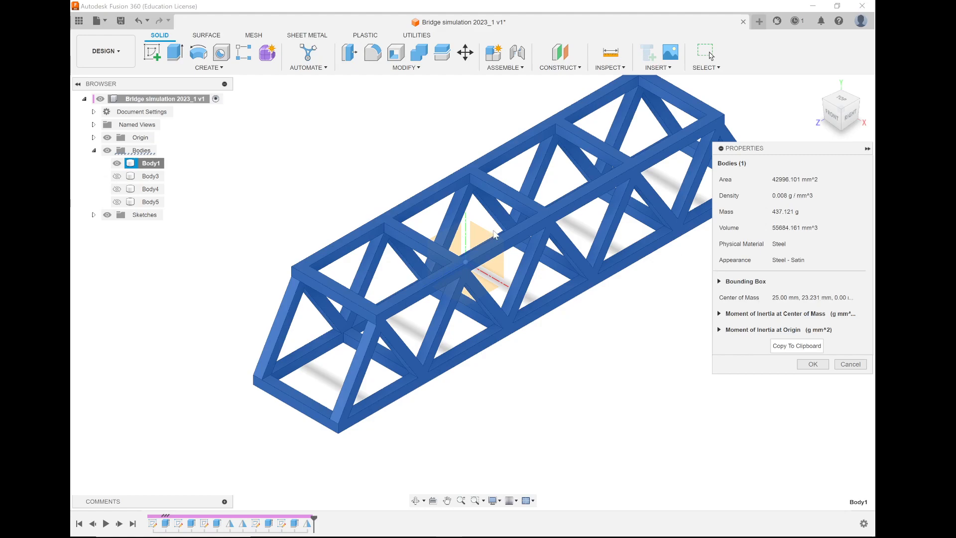
{"action": "left_click", "coordinate": [720, 314]}
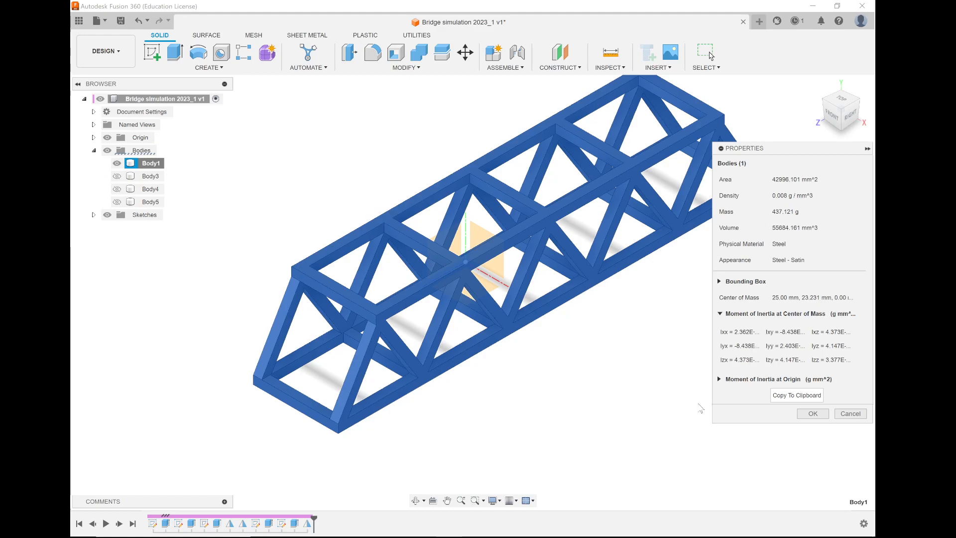
{"action": "left_click", "coordinate": [720, 380]}
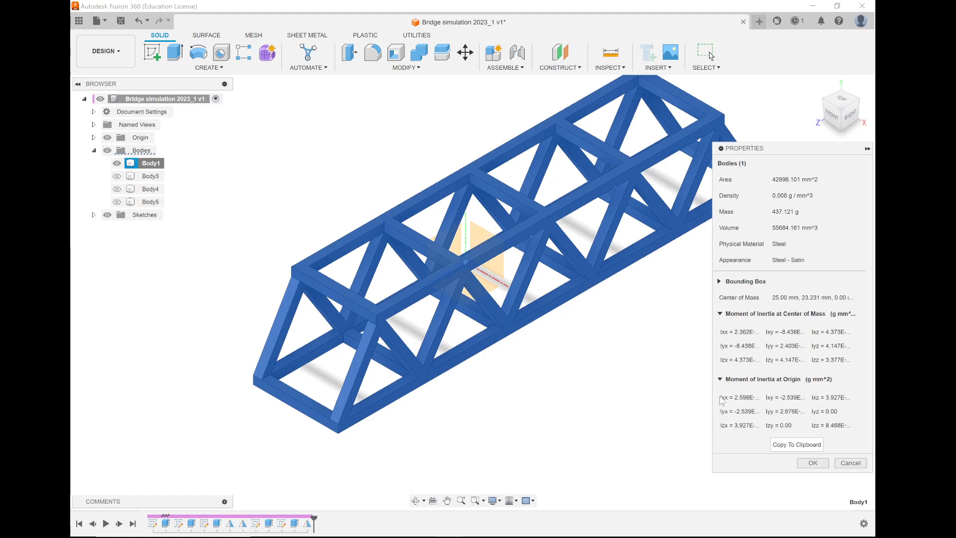
{"action": "right_click", "coordinate": [462, 259]}
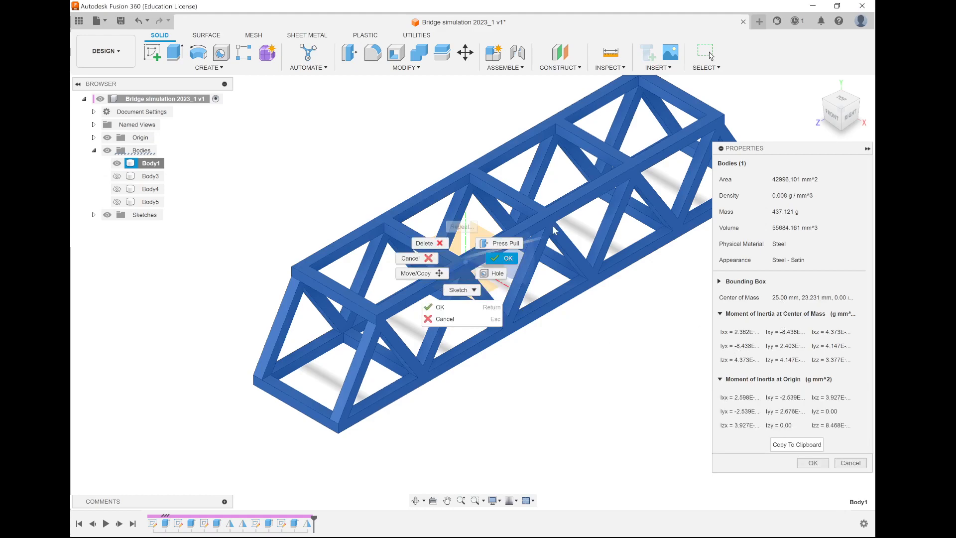
{"action": "left_click", "coordinate": [576, 326]}
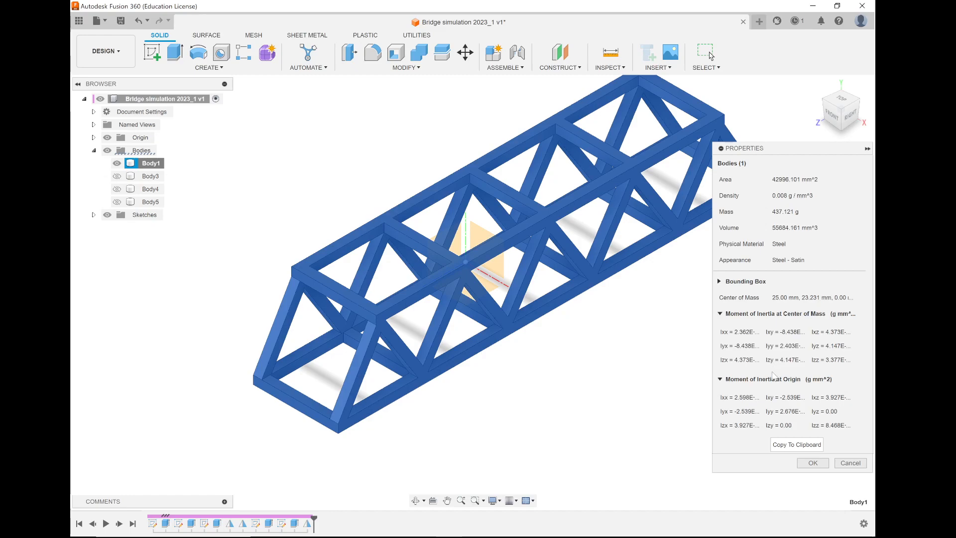
{"action": "left_click", "coordinate": [851, 465]}
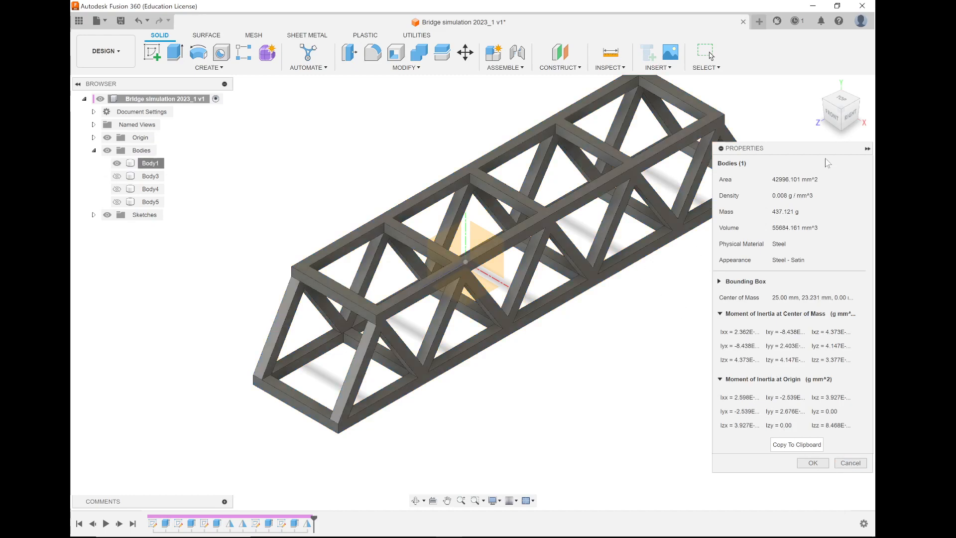
{"action": "left_click", "coordinate": [867, 148]}
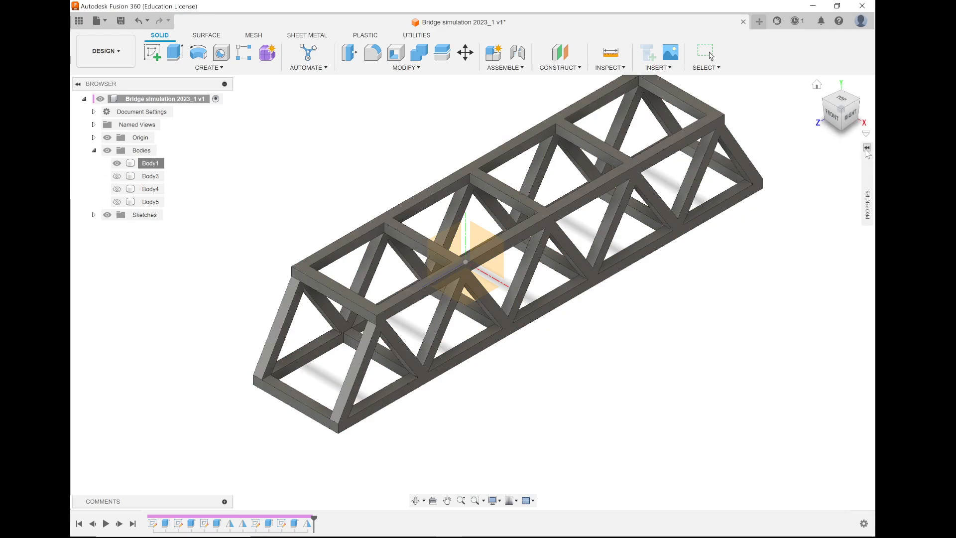
Step: Create a Center of Mass analysis for the truss Body1 and view its marker from the right side
{"action": "left_click", "coordinate": [615, 66]}
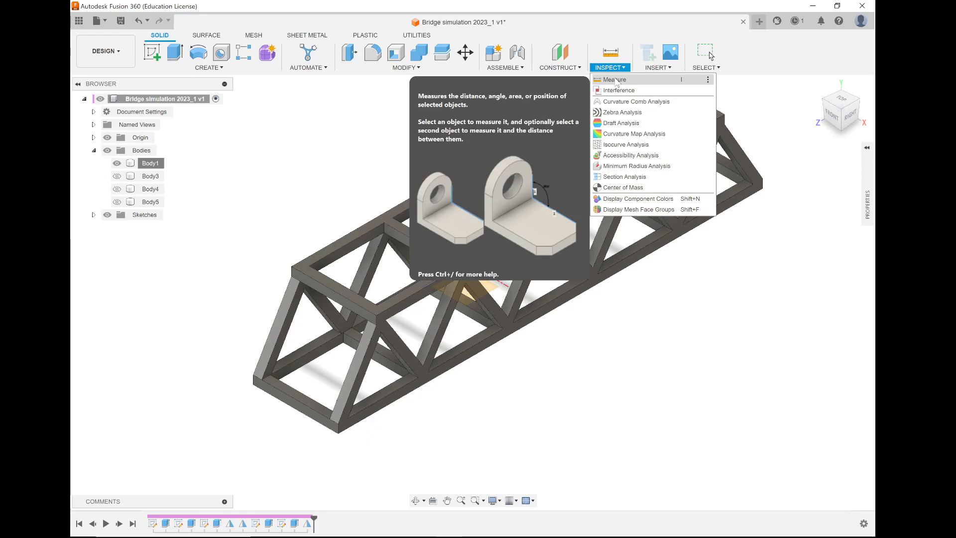
{"action": "left_click", "coordinate": [622, 187]}
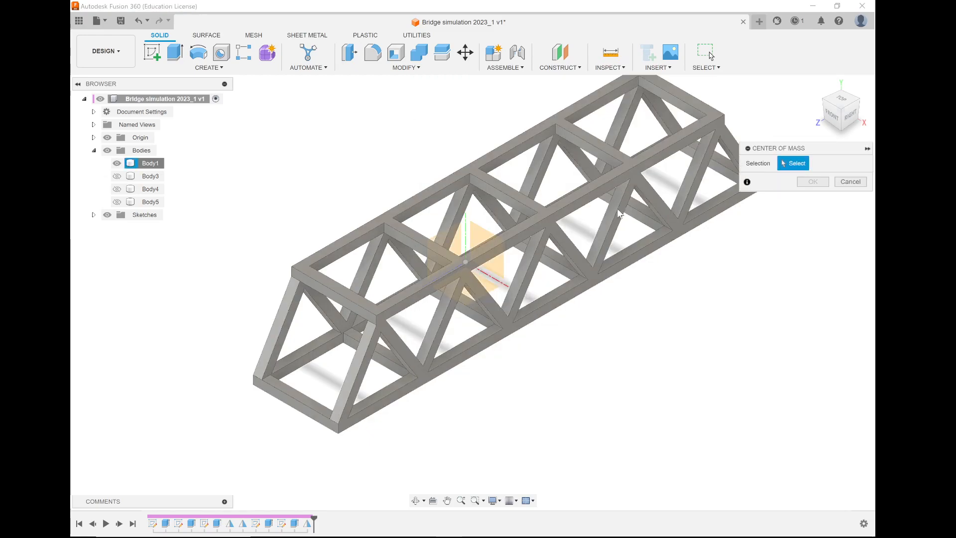
{"action": "left_click", "coordinate": [647, 172]}
{"action": "left_click", "coordinate": [805, 187]}
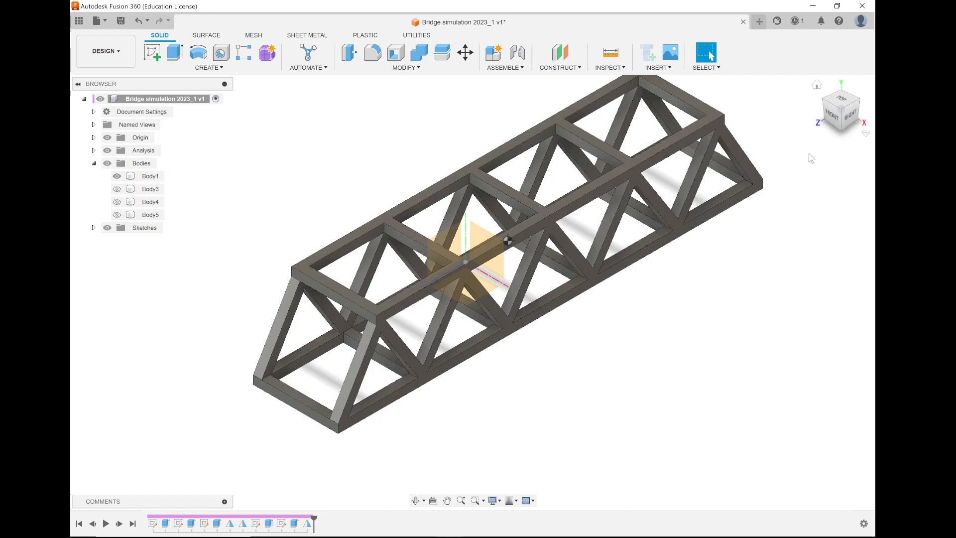
{"action": "left_click_drag", "start_coordinate": [852, 118], "coordinate": [851, 122]}
{"action": "left_click", "coordinate": [851, 119]}
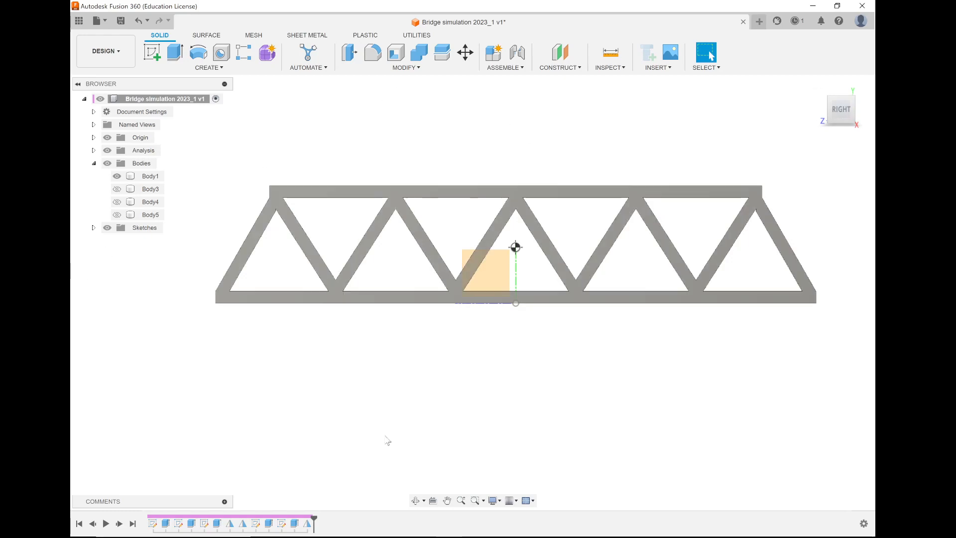
Step: Make Body3, Body4 and Body5 visible again
{"action": "left_click", "coordinate": [117, 188]}
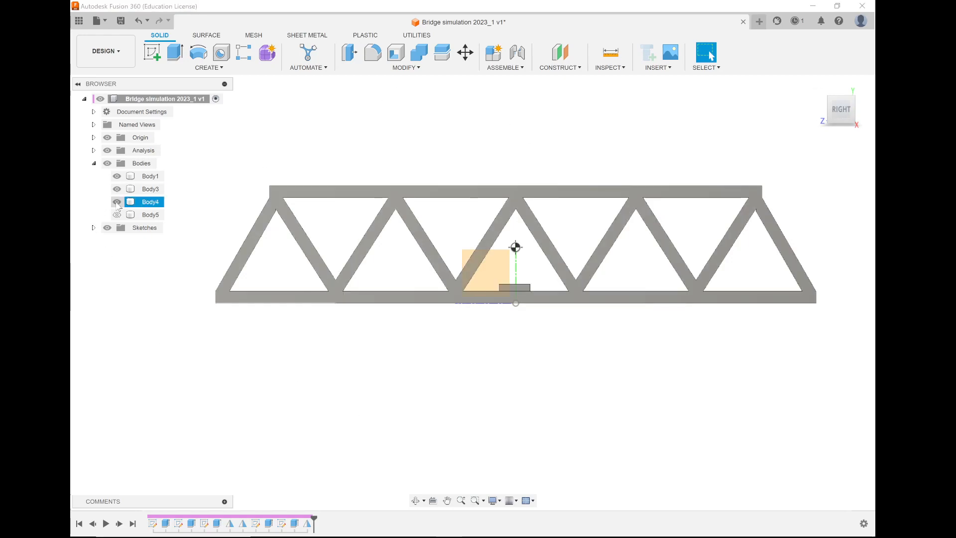
{"action": "left_click", "coordinate": [116, 202]}
{"action": "left_click", "coordinate": [117, 214]}
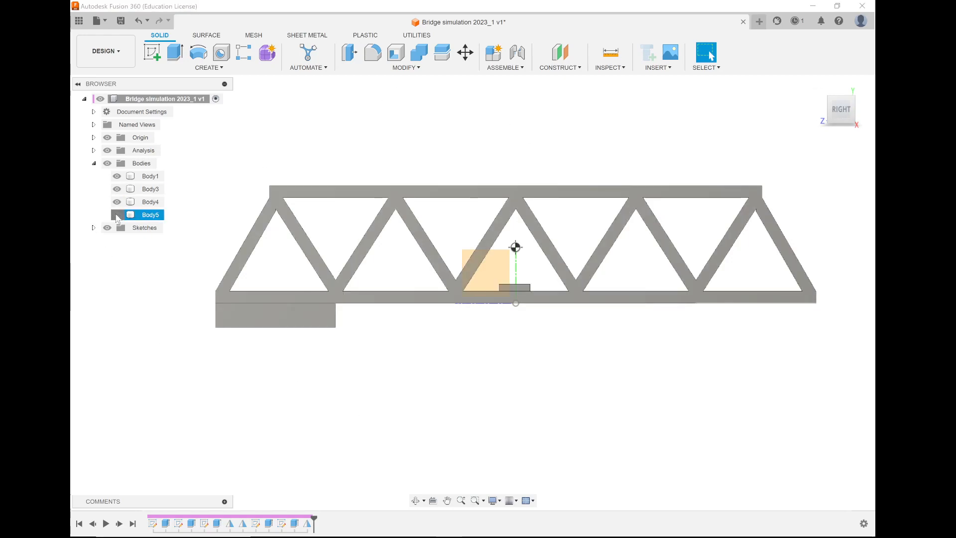
Step: Move the small plate Body3 up 44 mm along Y so it rests on the truss's top beams
{"action": "left_click", "coordinate": [149, 188]}
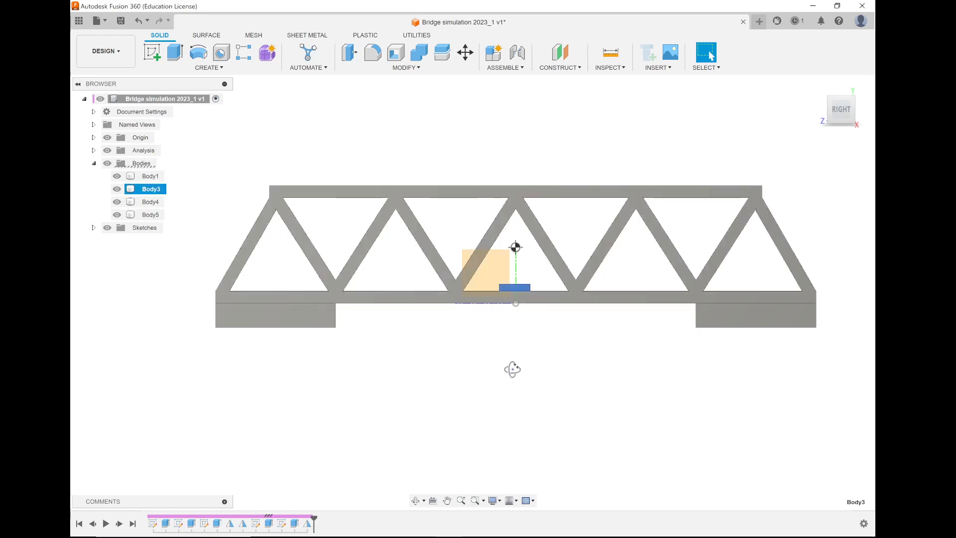
{"action": "middle_click_drag", "start_coordinate": [512, 367], "coordinate": [527, 381], "text": "shift"}
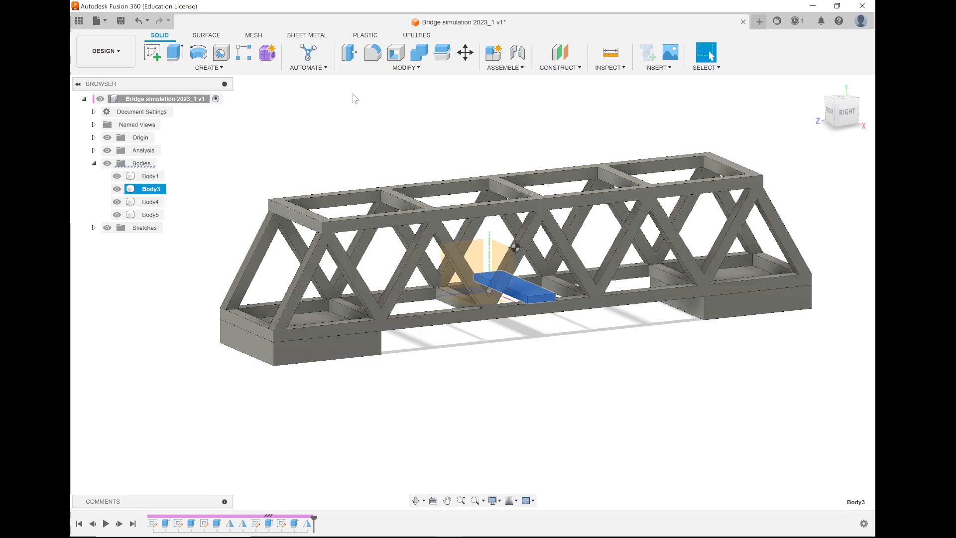
{"action": "left_click", "coordinate": [449, 184], "text": "ctrl"}
{"action": "left_click", "coordinate": [448, 184], "text": "ctrl"}
{"action": "left_click", "coordinate": [465, 52]}
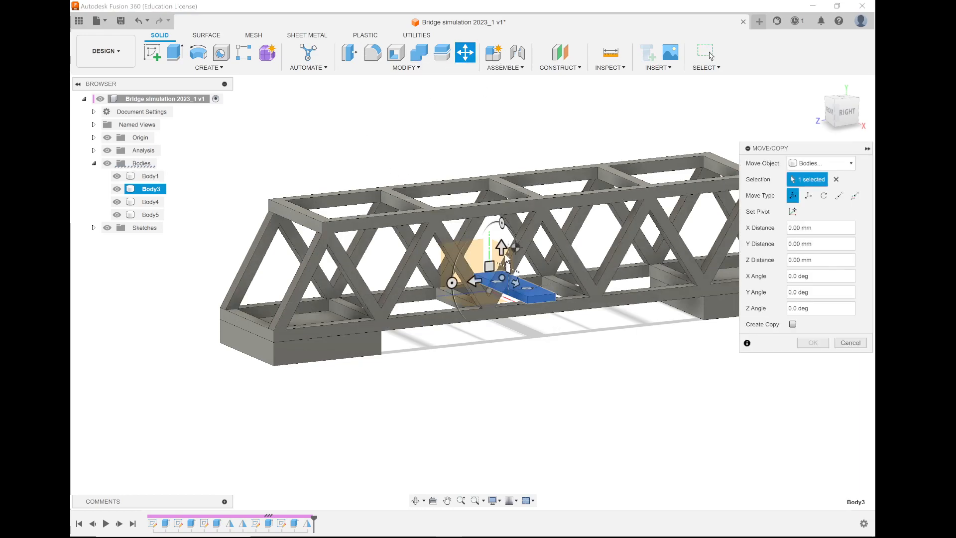
{"action": "left_click_drag", "start_coordinate": [500, 244], "coordinate": [502, 147]}
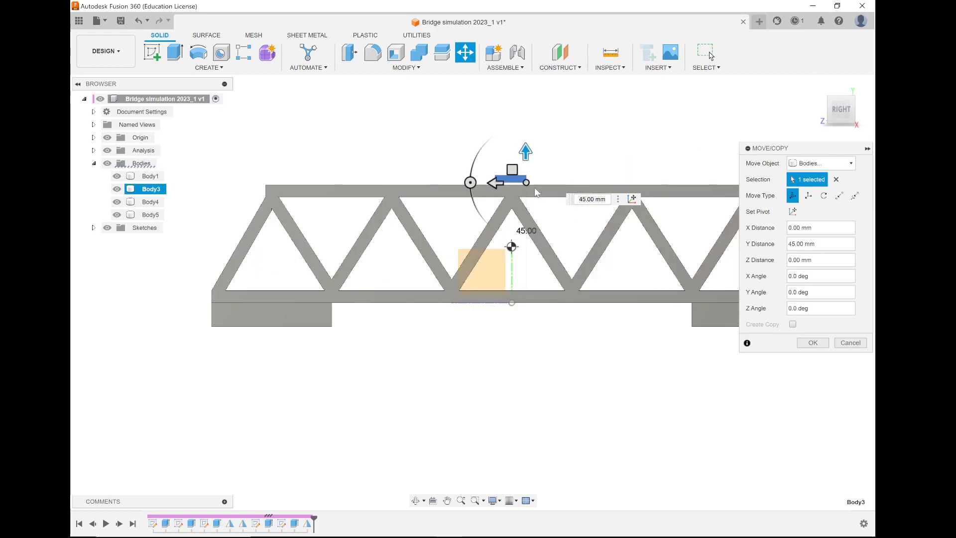
{"action": "scroll", "coordinate": [523, 155], "scroll_direction": "up", "scroll_amount": 3}
{"action": "scroll", "coordinate": [516, 224], "scroll_direction": "up", "scroll_amount": 3}
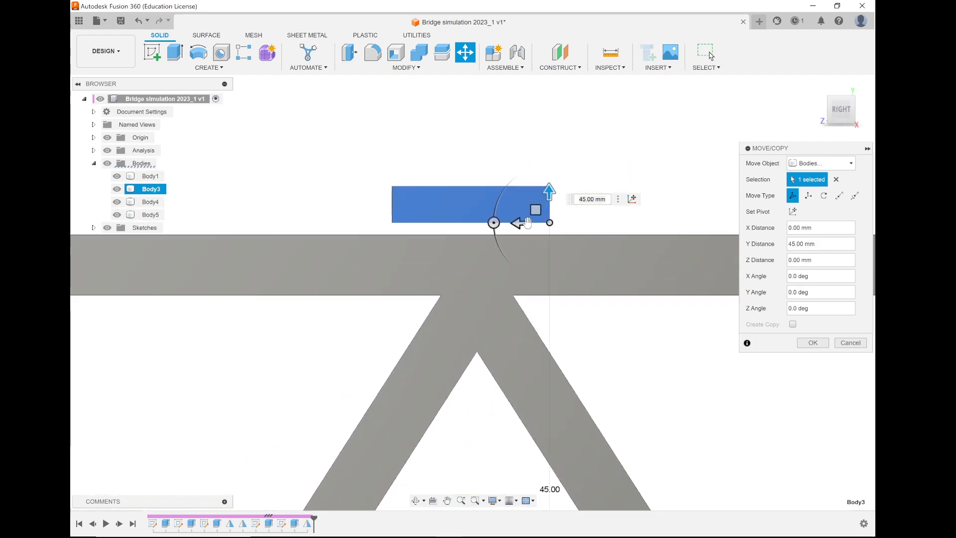
{"action": "left_click_drag", "start_coordinate": [551, 194], "coordinate": [549, 203]}
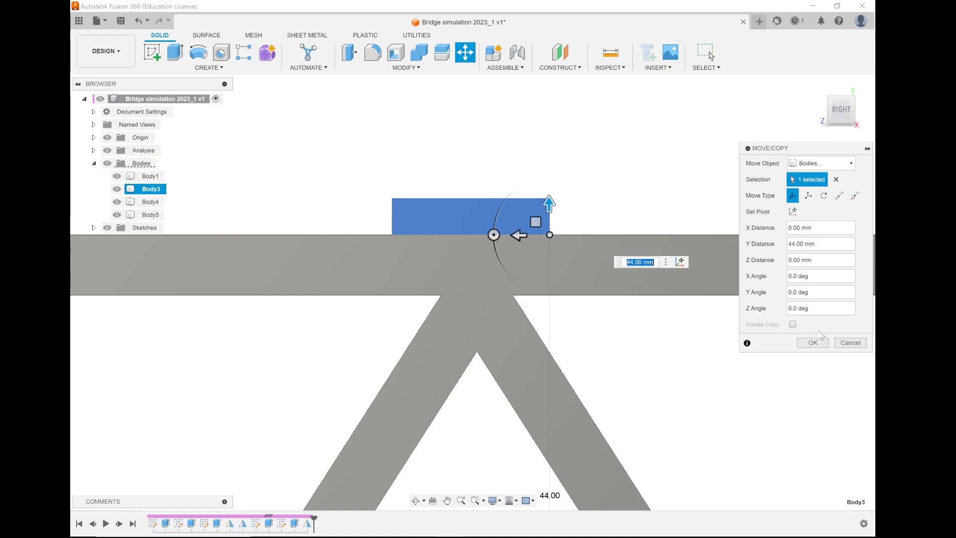
{"action": "middle_click_drag", "start_coordinate": [406, 303], "coordinate": [453, 312], "text": "shift"}
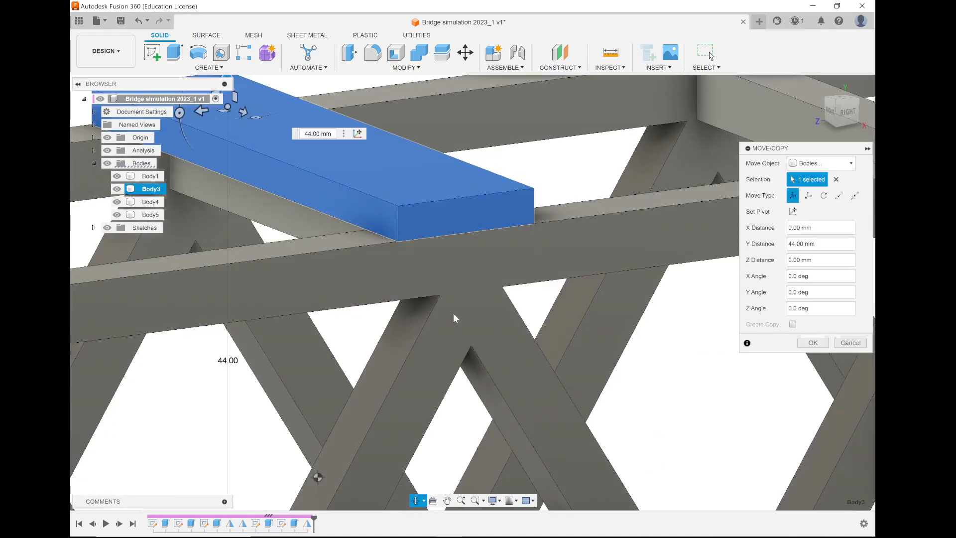
{"action": "scroll", "coordinate": [453, 313], "scroll_direction": "down", "scroll_amount": 7}
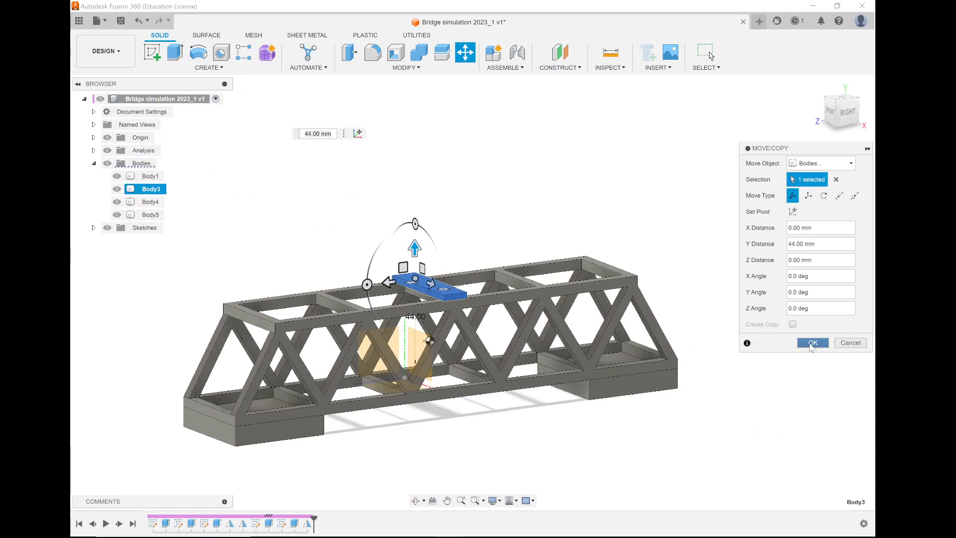
{"action": "left_click", "coordinate": [813, 344]}
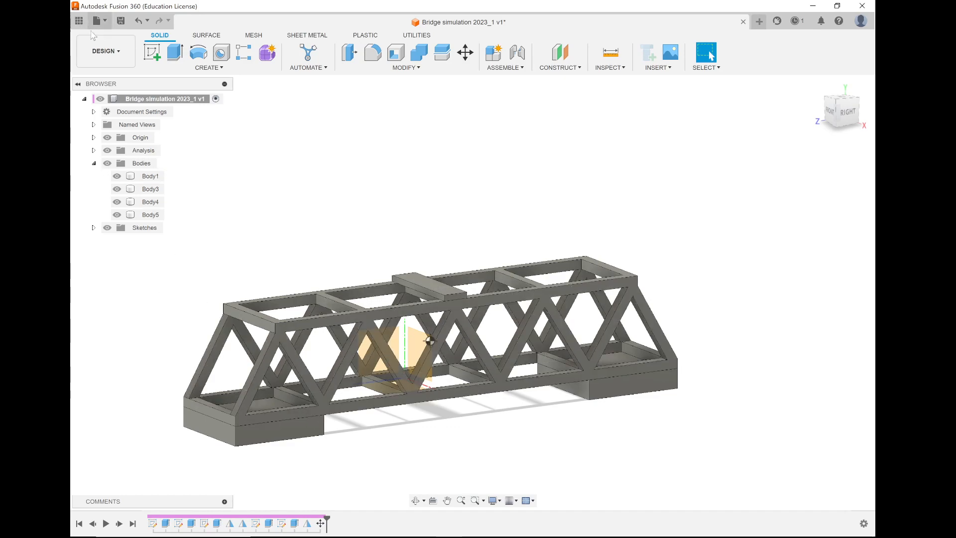
Step: Save the bridge design as a new version with the description "User Saved"
{"action": "left_click", "coordinate": [121, 21]}
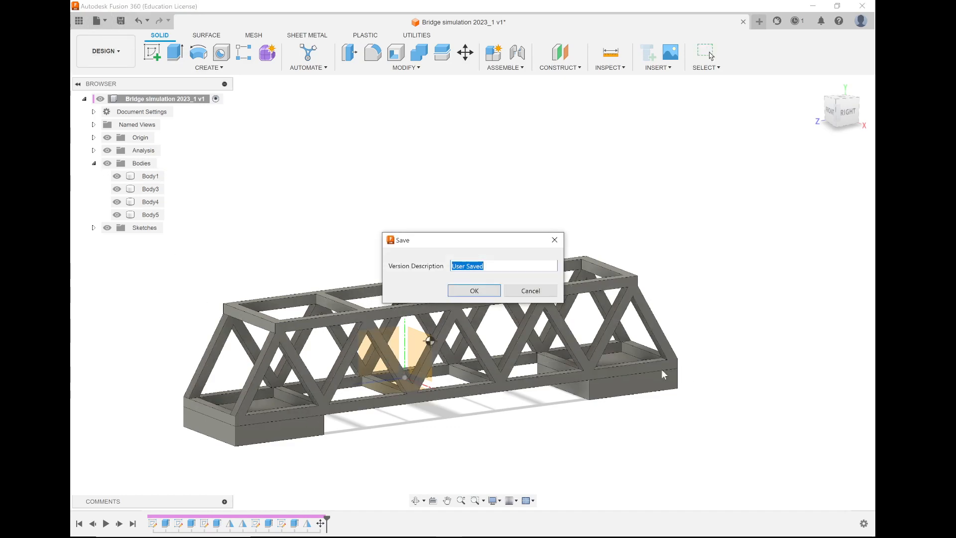
{"action": "left_click", "coordinate": [475, 290]}
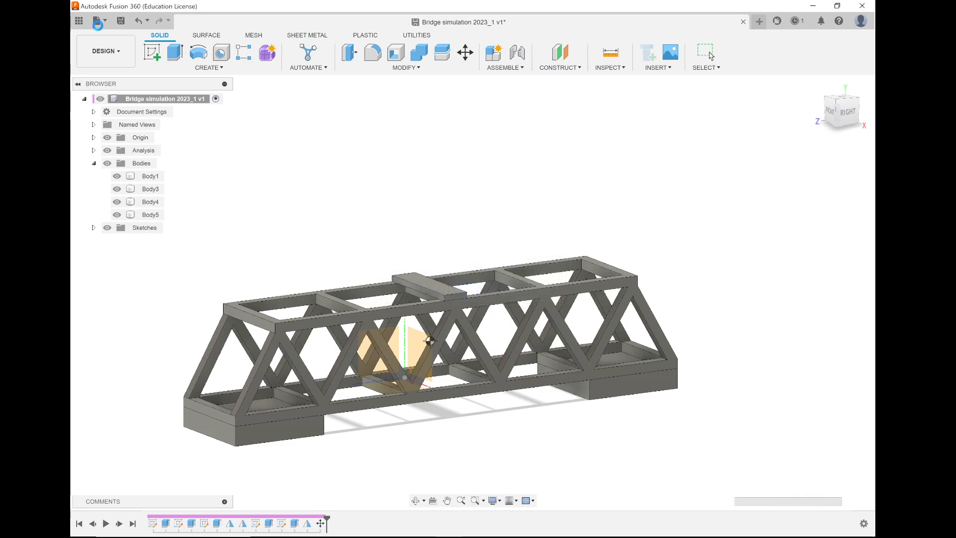
Step: Switch to the Simulation workspace and create a Static Stress study for the bridge
{"action": "left_click", "coordinate": [105, 50]}
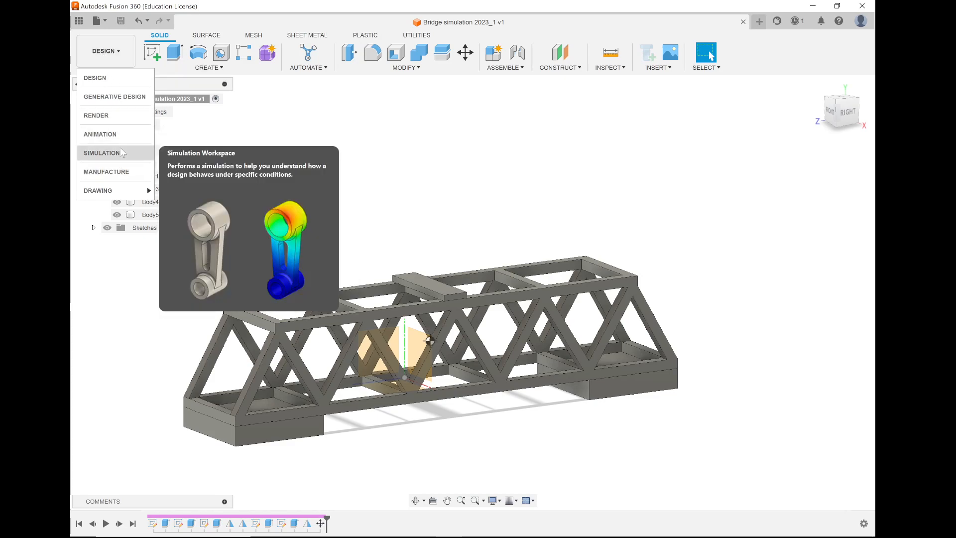
{"action": "left_click", "coordinate": [123, 153]}
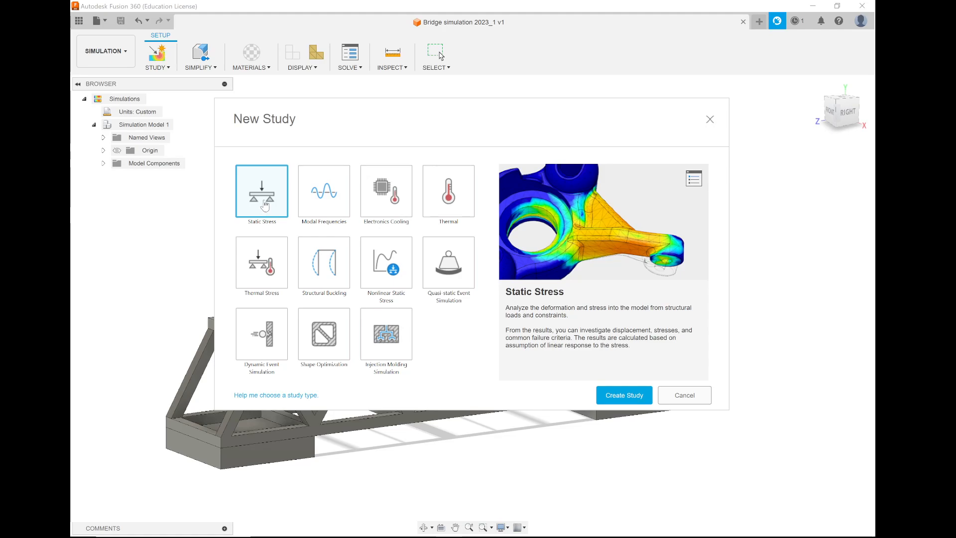
{"action": "left_click", "coordinate": [624, 396]}
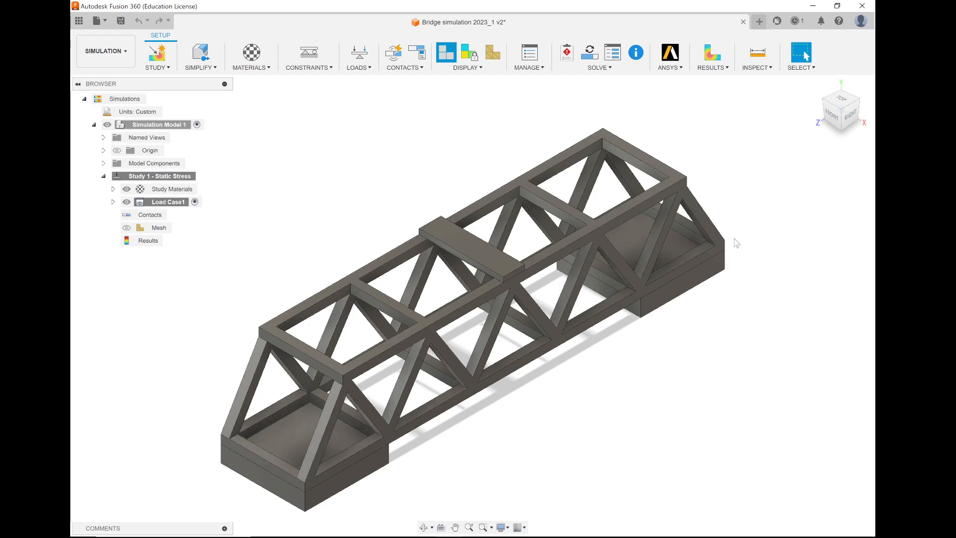
Step: Apply a Fixed structural constraint in all three axes to the top faces of the two support blocks
{"action": "left_click", "coordinate": [307, 67]}
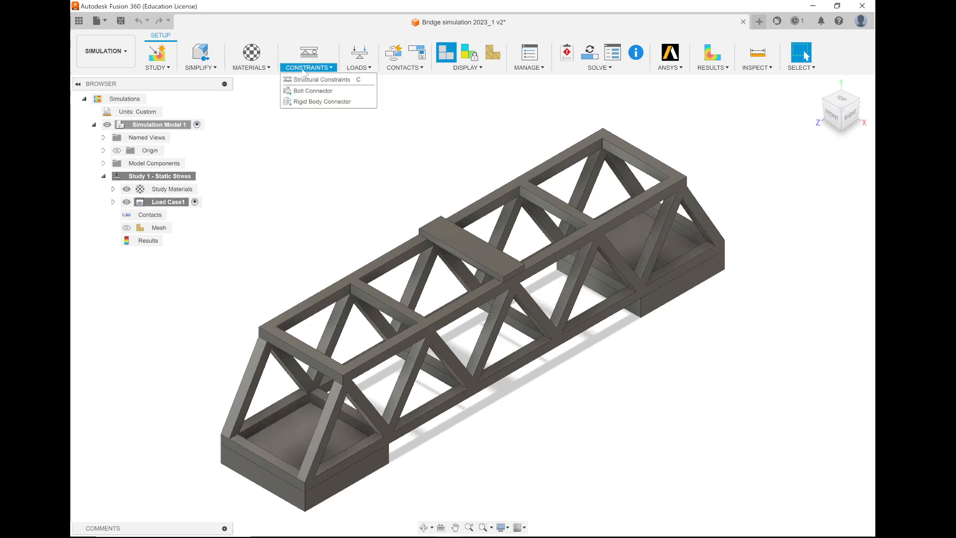
{"action": "left_click", "coordinate": [310, 80]}
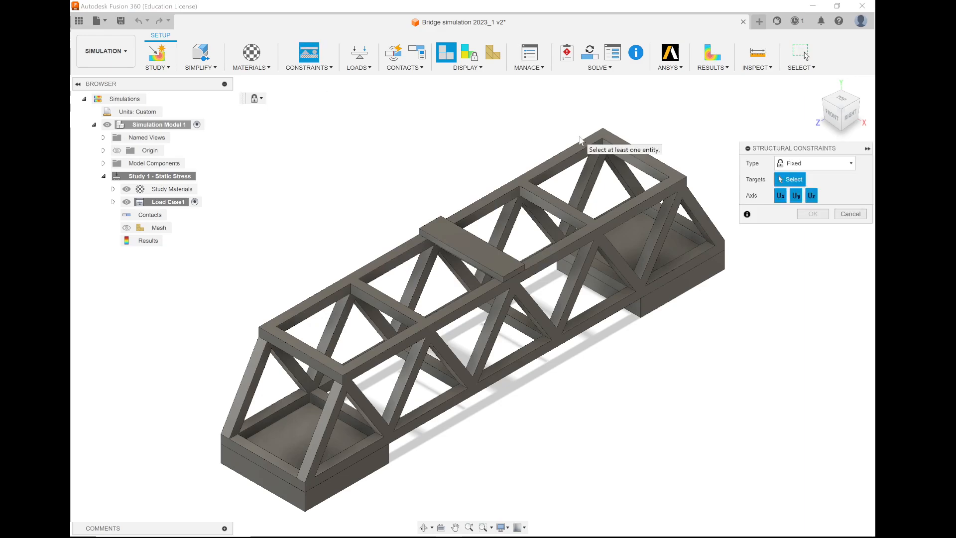
{"action": "left_click", "coordinate": [292, 439]}
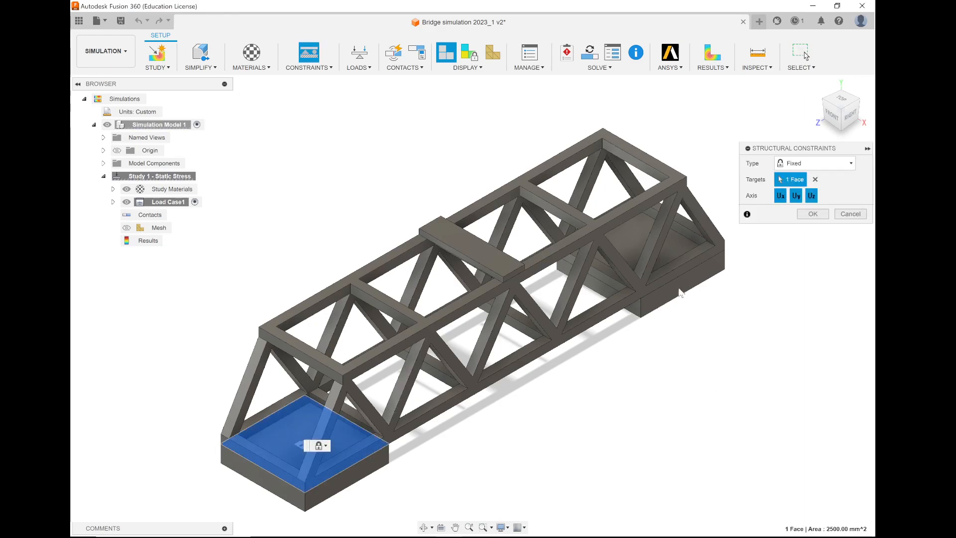
{"action": "left_click", "coordinate": [635, 233]}
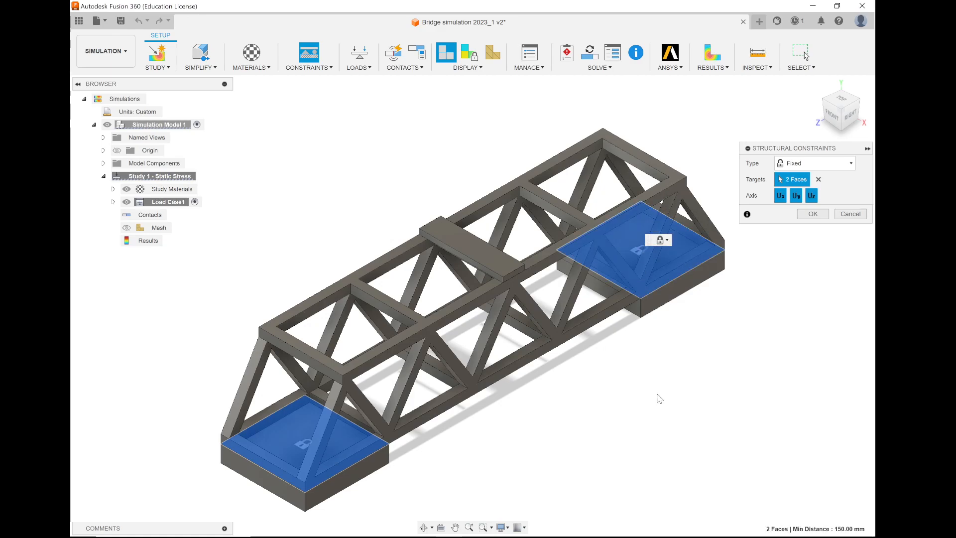
{"action": "left_click", "coordinate": [811, 215]}
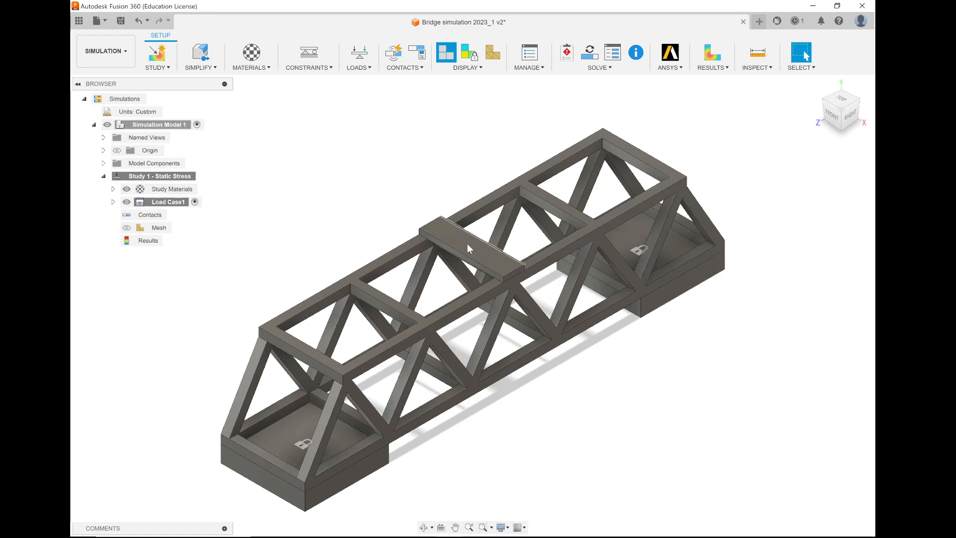
Step: Add a Force load to the underside face of the load plate and flip its direction downward
{"action": "middle_click_drag", "start_coordinate": [456, 300], "coordinate": [453, 189], "text": "shift"}
{"action": "scroll", "coordinate": [453, 189], "scroll_direction": "up", "scroll_amount": 5}
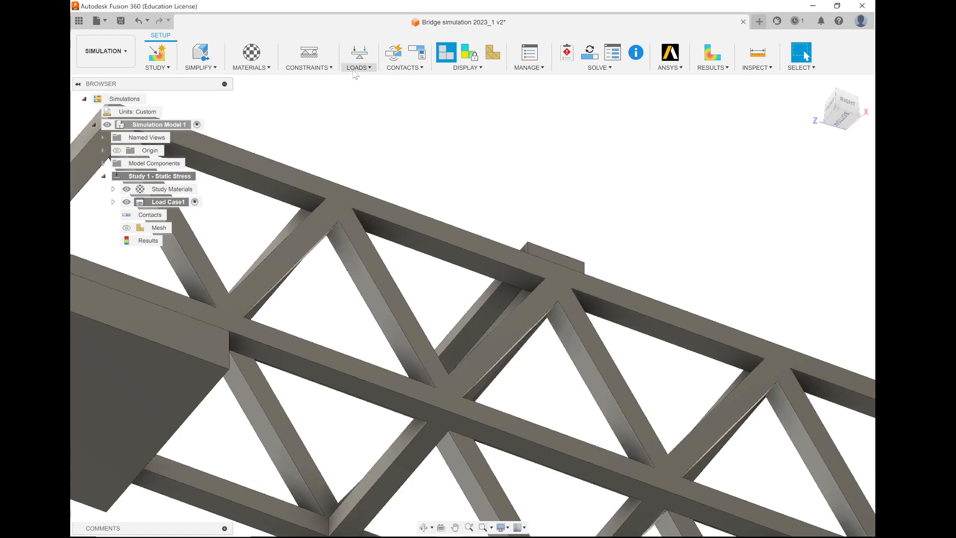
{"action": "left_click", "coordinate": [351, 74]}
{"action": "left_click", "coordinate": [369, 84]}
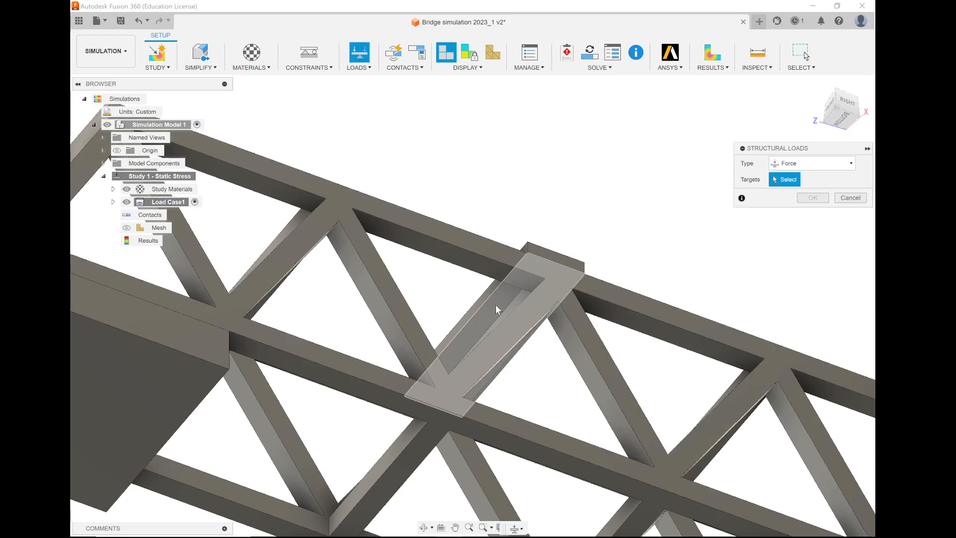
{"action": "left_click", "coordinate": [495, 304]}
{"action": "middle_click_drag", "start_coordinate": [667, 205], "coordinate": [665, 267], "text": "shift"}
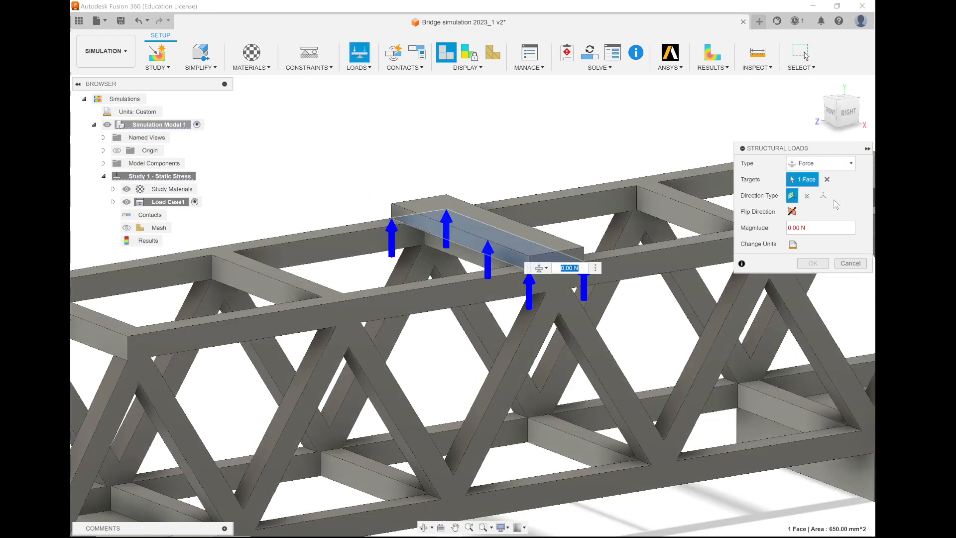
{"action": "left_click", "coordinate": [792, 211]}
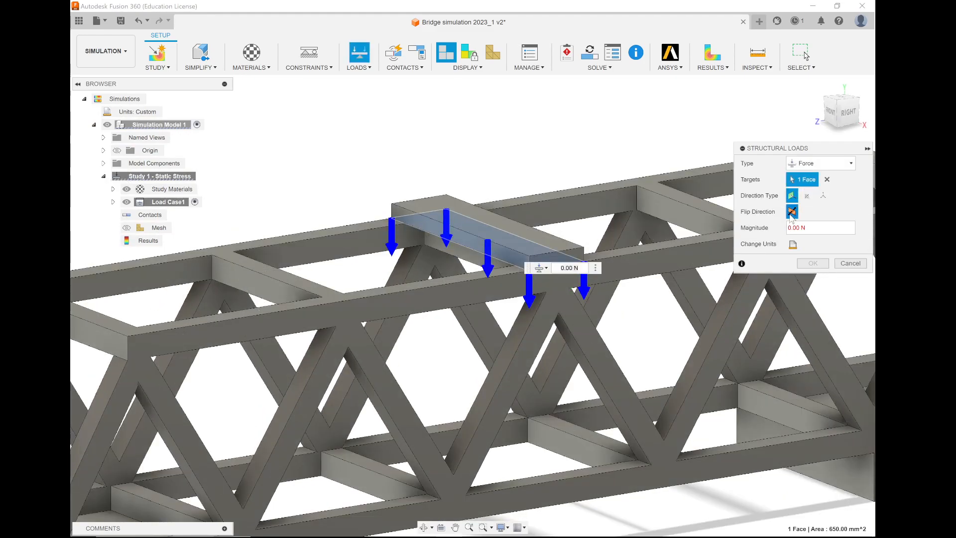
Step: Set the force magnitude to 1*9.8 N and apply the load
{"action": "left_click", "coordinate": [799, 228]}
{"action": "type", "text": "100"}
{"action": "key", "text": "BackSpace"}
{"action": "key", "text": "BackSpace"}
{"action": "type", "text": "kg"}
{"action": "key", "text": "BackSpace"}
{"action": "key", "text": "BackSpace"}
{"action": "type", "text": "*9.8"}
{"action": "key", "text": "Return"}
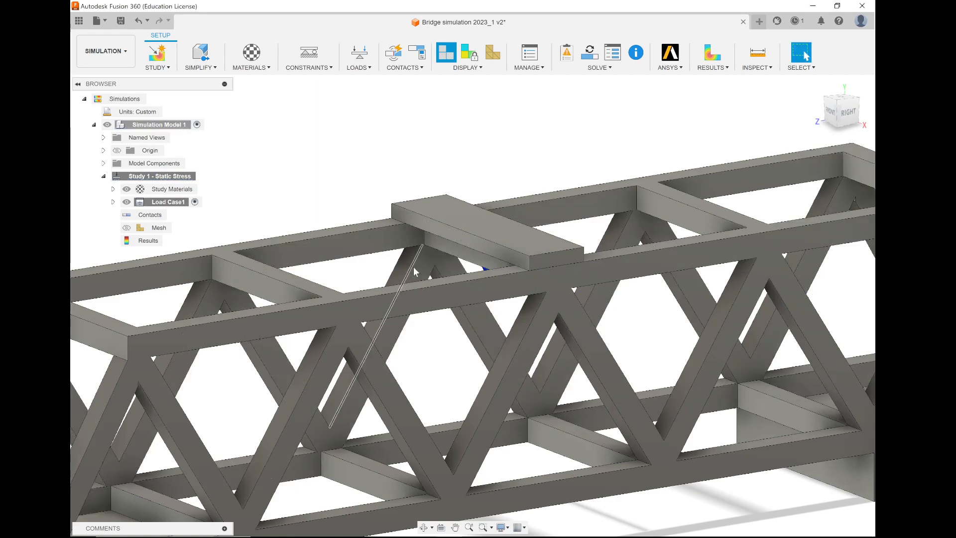
Step: Generate automatic contacts between the touching bodies with a 0.10 mm detection tolerance for solids
{"action": "middle_click_drag", "start_coordinate": [499, 272], "coordinate": [490, 243], "text": "shift"}
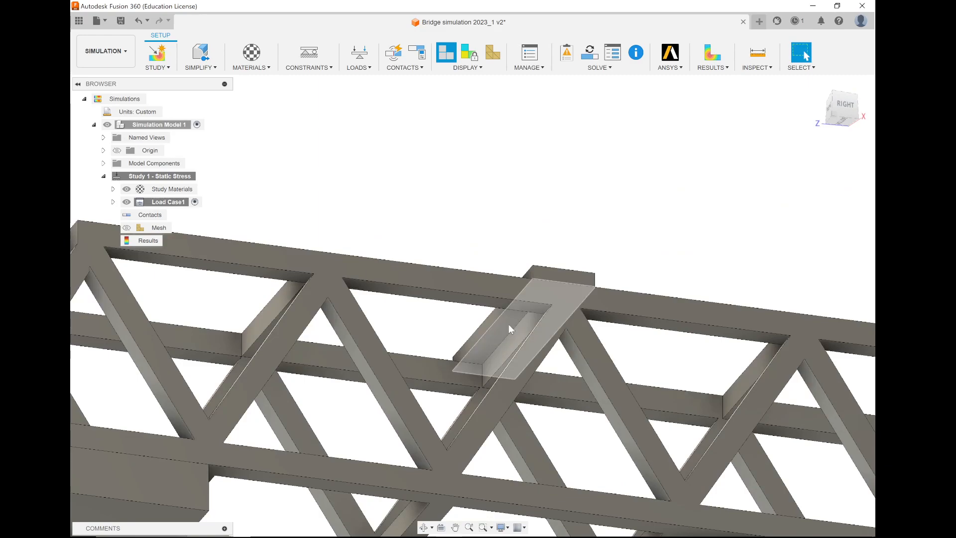
{"action": "scroll", "coordinate": [494, 363], "scroll_direction": "up", "scroll_amount": 4}
{"action": "scroll", "coordinate": [497, 356], "scroll_direction": "down", "scroll_amount": 5}
{"action": "middle_click_drag", "start_coordinate": [498, 322], "coordinate": [507, 368], "text": "shift"}
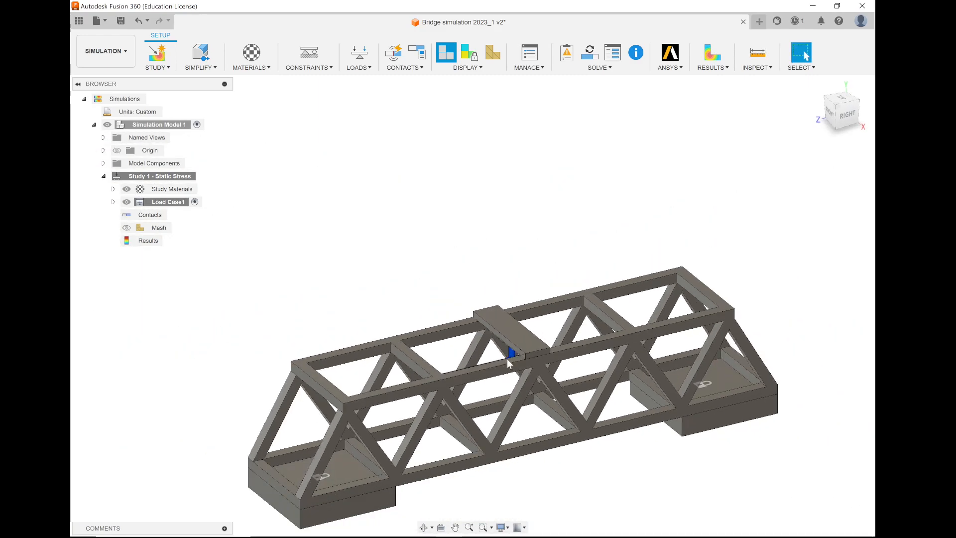
{"action": "scroll", "coordinate": [508, 367], "scroll_direction": "down", "scroll_amount": 2}
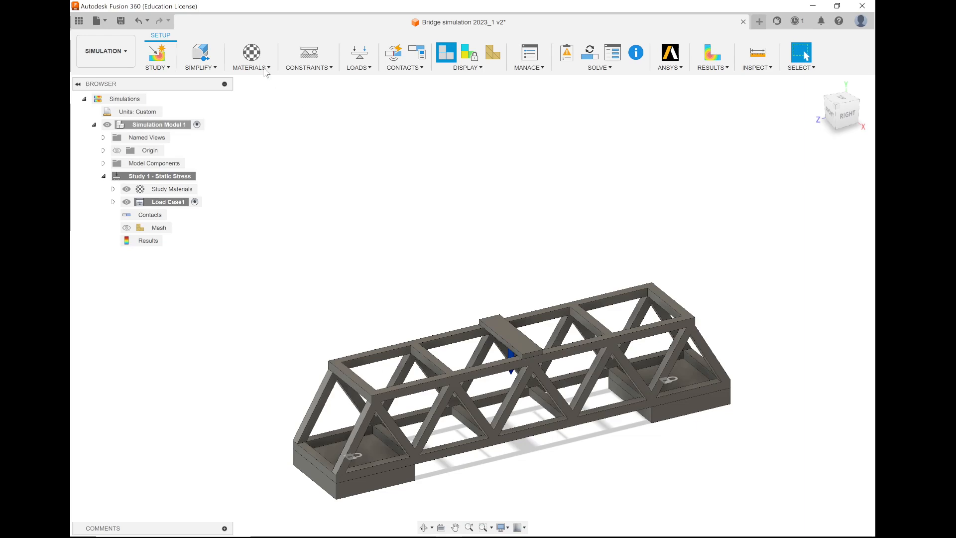
{"action": "left_click", "coordinate": [407, 68]}
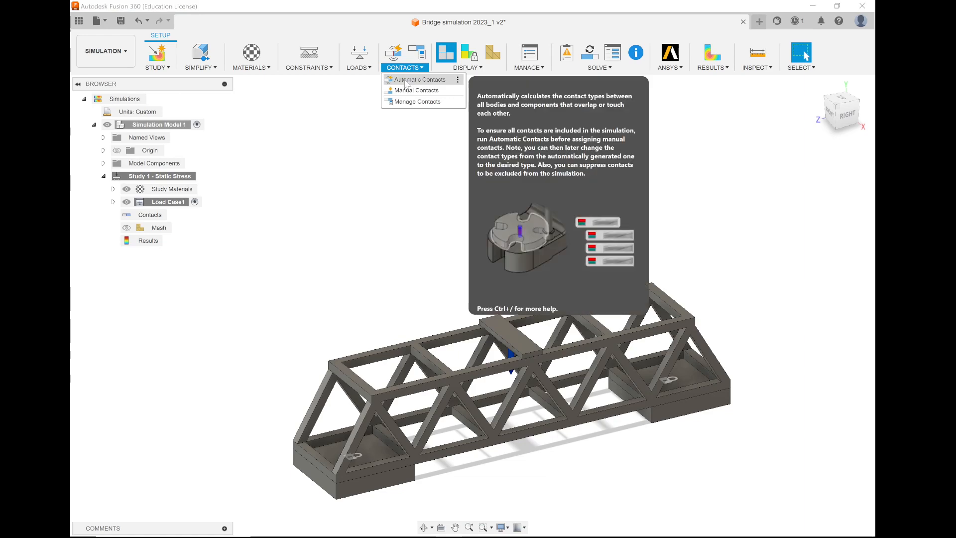
{"action": "left_click", "coordinate": [407, 80]}
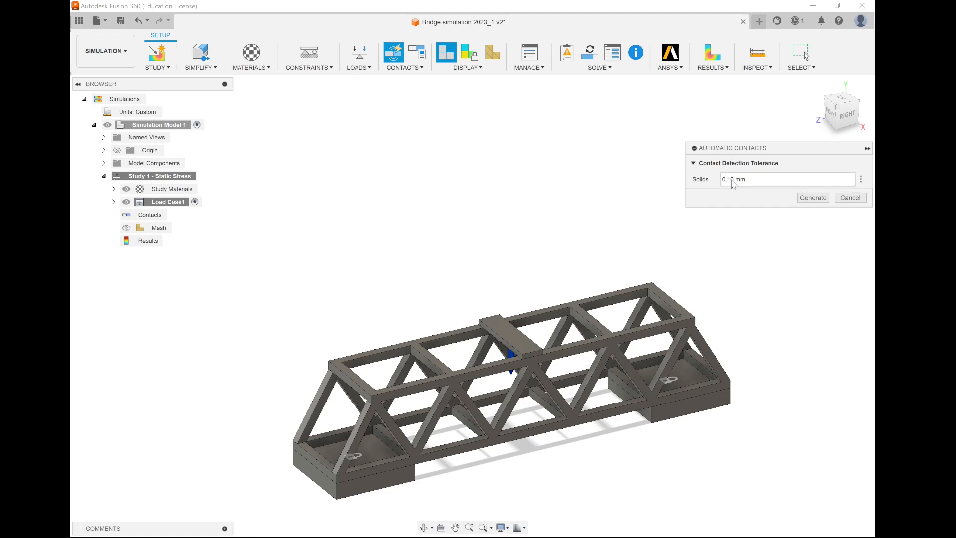
{"action": "left_click", "coordinate": [813, 198]}
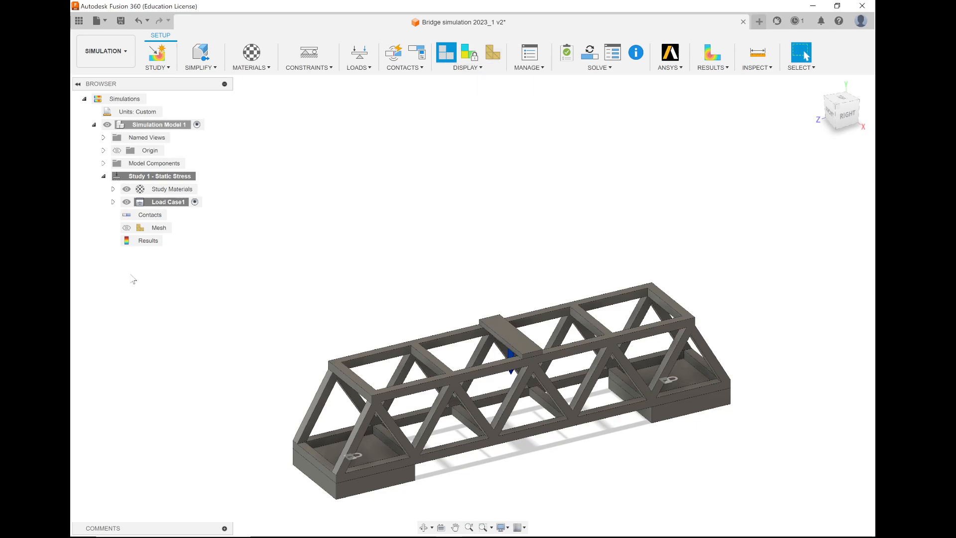
Step: Compute the study's mesh and display it on the bridge
{"action": "left_click", "coordinate": [148, 228]}
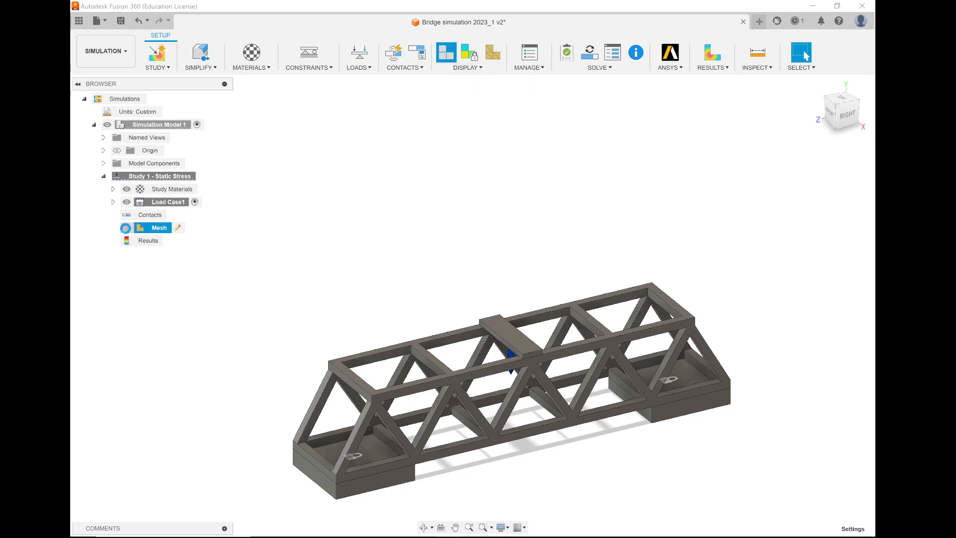
{"action": "left_click", "coordinate": [126, 228]}
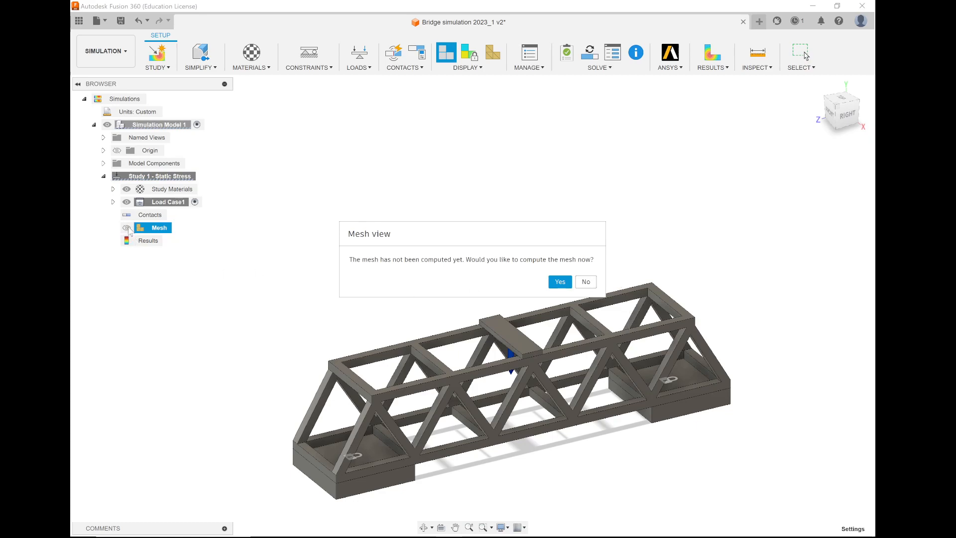
{"action": "left_click", "coordinate": [556, 282]}
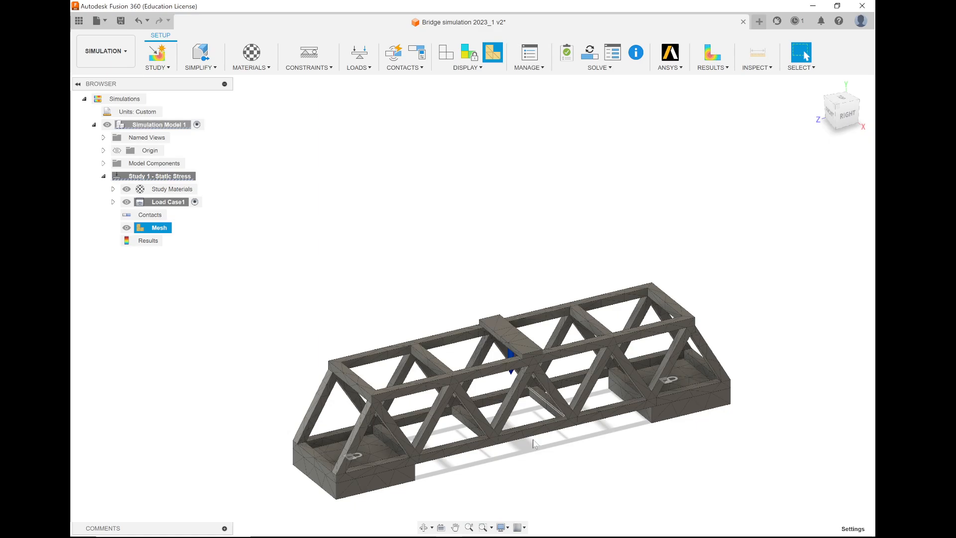
Step: Examine the mesh elements up close along the truss beams and joints, ending with the whole bridge in view
{"action": "scroll", "coordinate": [491, 422], "scroll_direction": "down", "scroll_amount": 2}
{"action": "scroll", "coordinate": [486, 419], "scroll_direction": "up", "scroll_amount": 4}
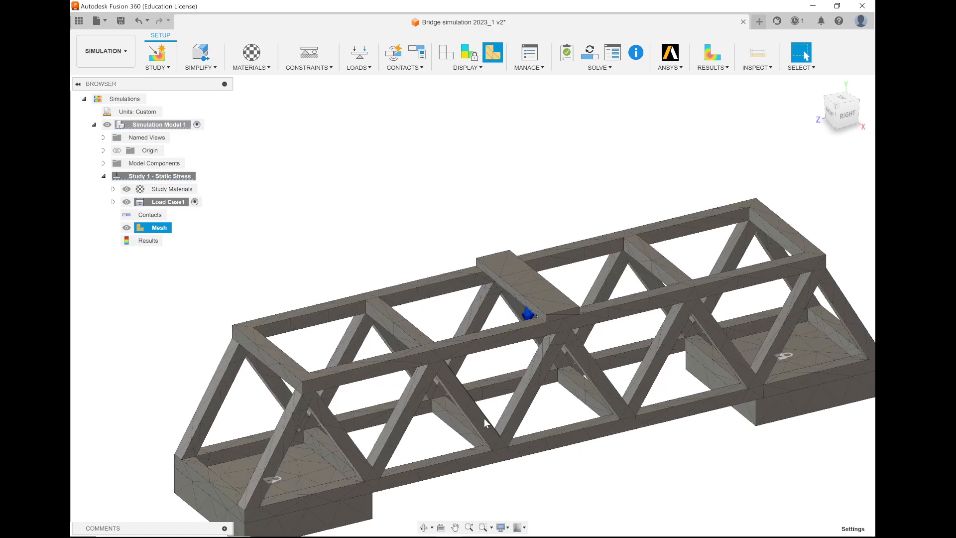
{"action": "scroll", "coordinate": [436, 392], "scroll_direction": "up", "scroll_amount": 5}
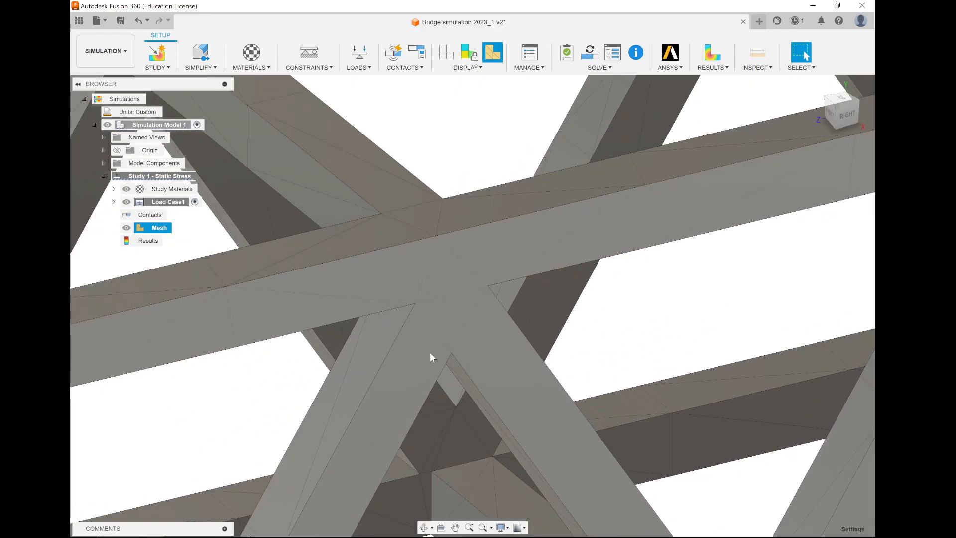
{"action": "scroll", "coordinate": [329, 243], "scroll_direction": "up", "scroll_amount": 2}
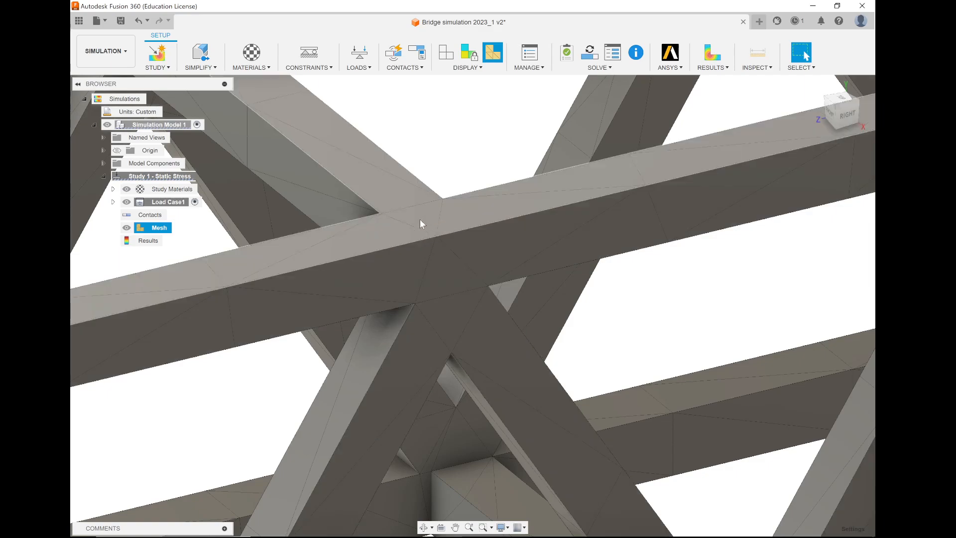
{"action": "scroll", "coordinate": [420, 219], "scroll_direction": "down", "scroll_amount": 3}
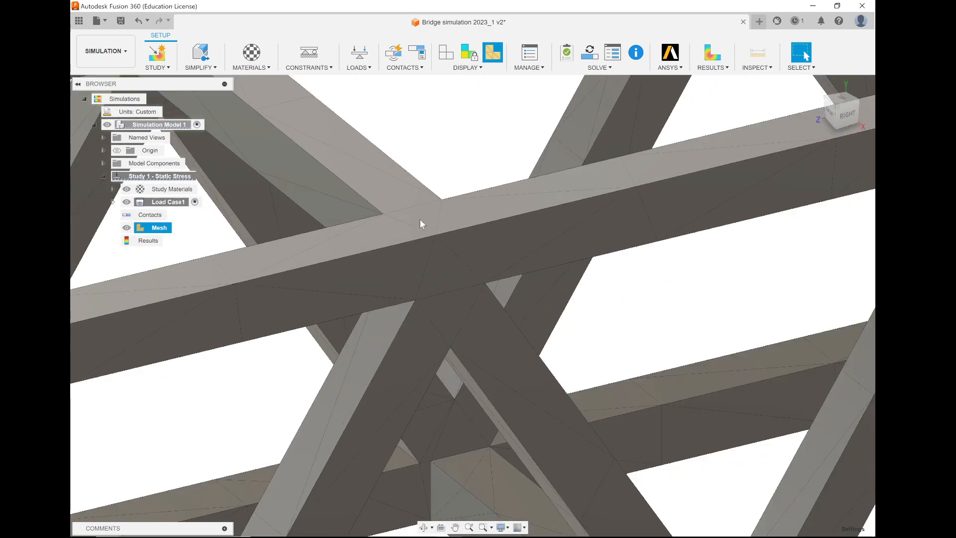
{"action": "scroll", "coordinate": [420, 219], "scroll_direction": "down", "scroll_amount": 5}
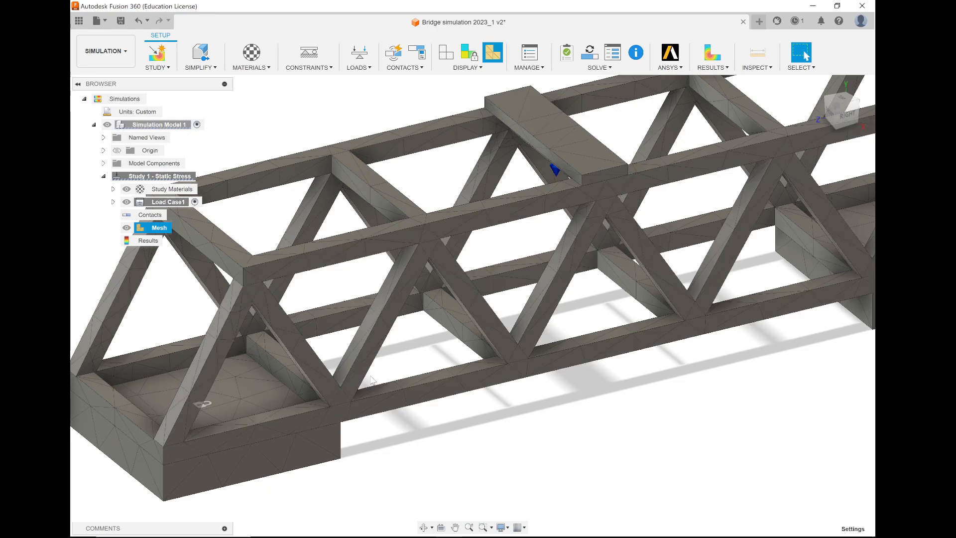
{"action": "key", "text": "F6"}
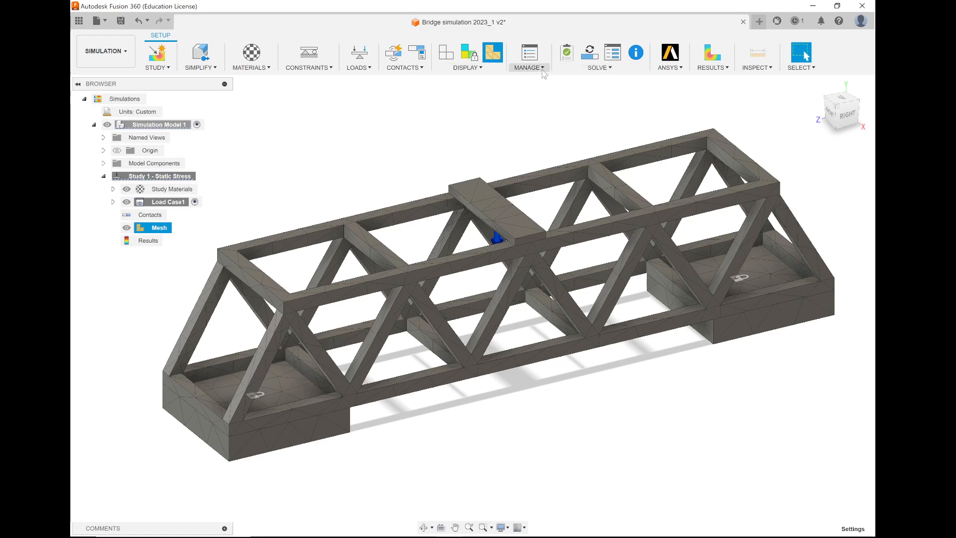
Step: Run the pre-check on the study setup, solve Study 1 - Static Stress and dismiss the job status
{"action": "left_click", "coordinate": [568, 52]}
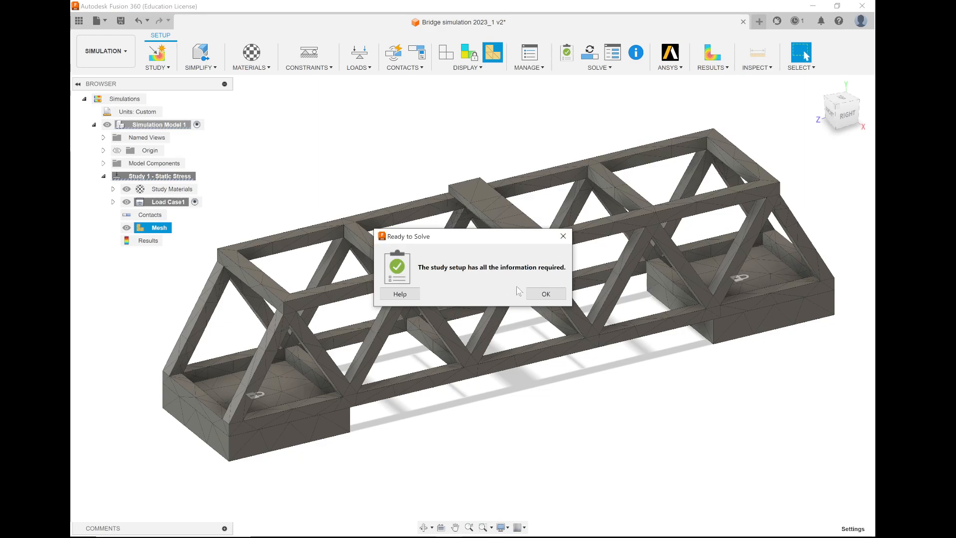
{"action": "left_click", "coordinate": [545, 294]}
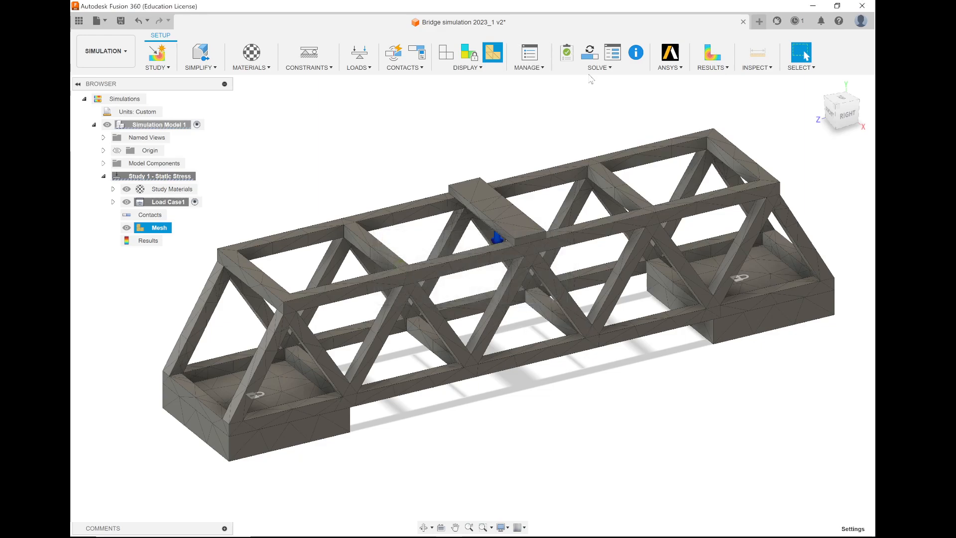
{"action": "left_click", "coordinate": [590, 55]}
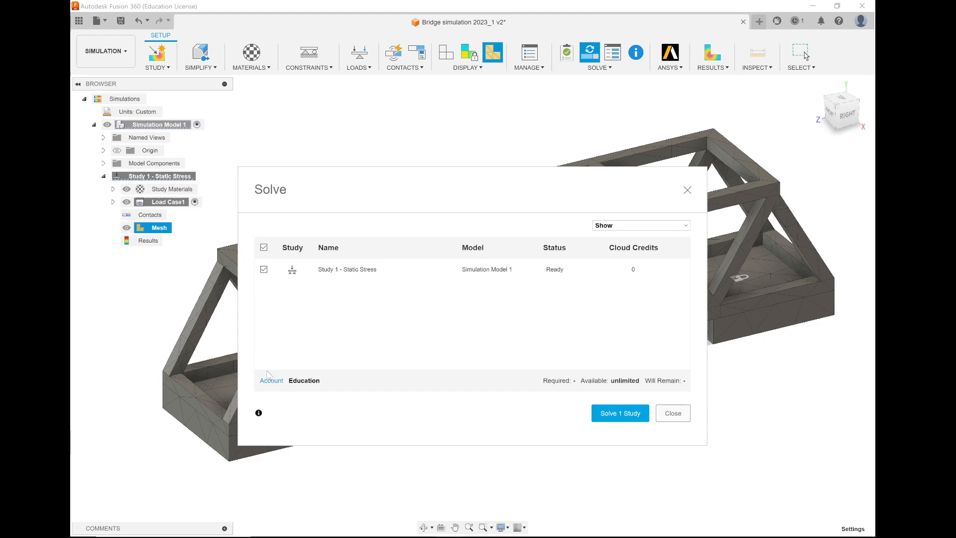
{"action": "left_click", "coordinate": [629, 418]}
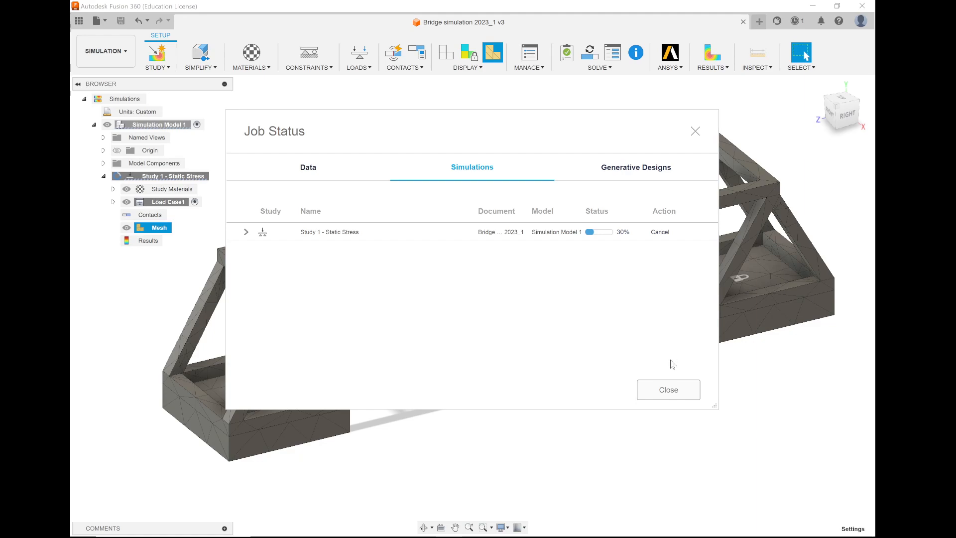
{"action": "left_click", "coordinate": [671, 391]}
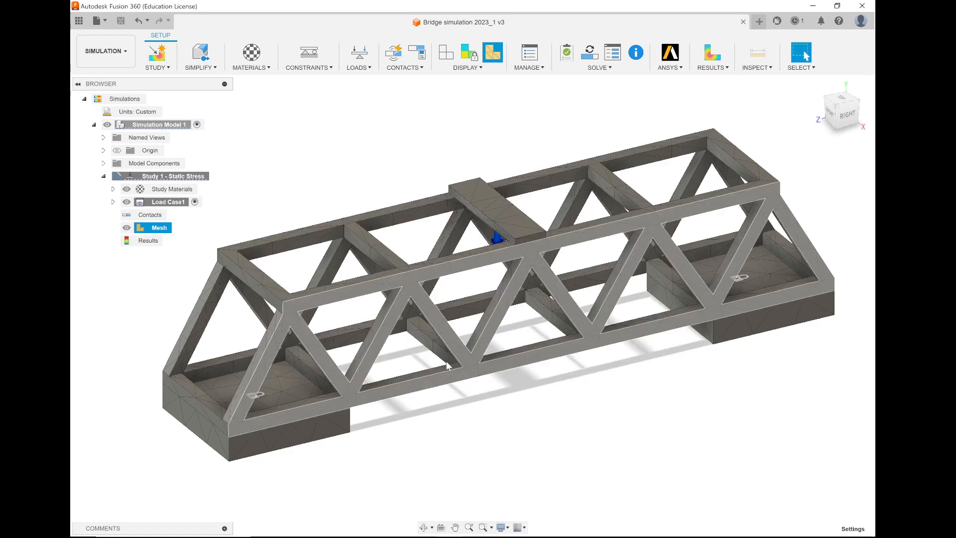
{"action": "scroll", "coordinate": [256, 321], "scroll_direction": "up", "scroll_amount": 10}
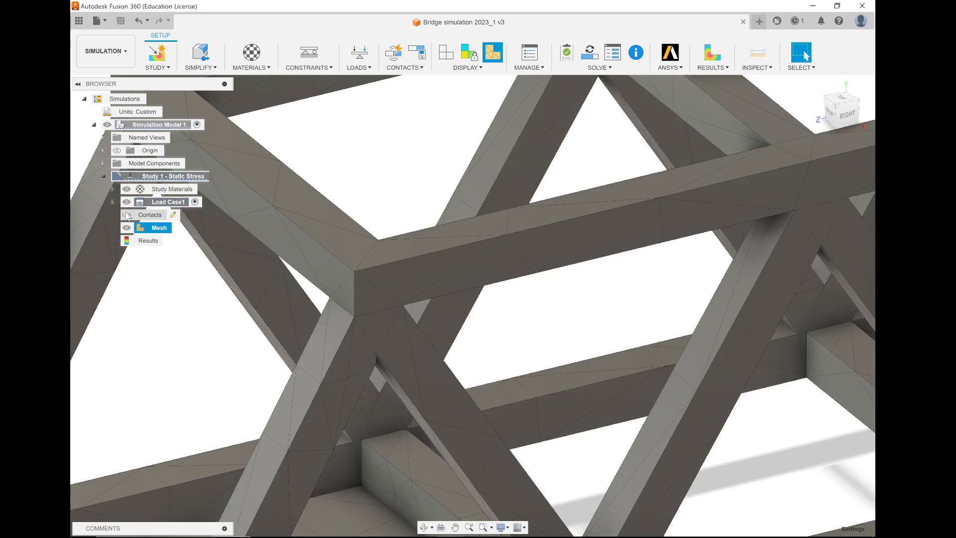
{"action": "left_click", "coordinate": [103, 163]}
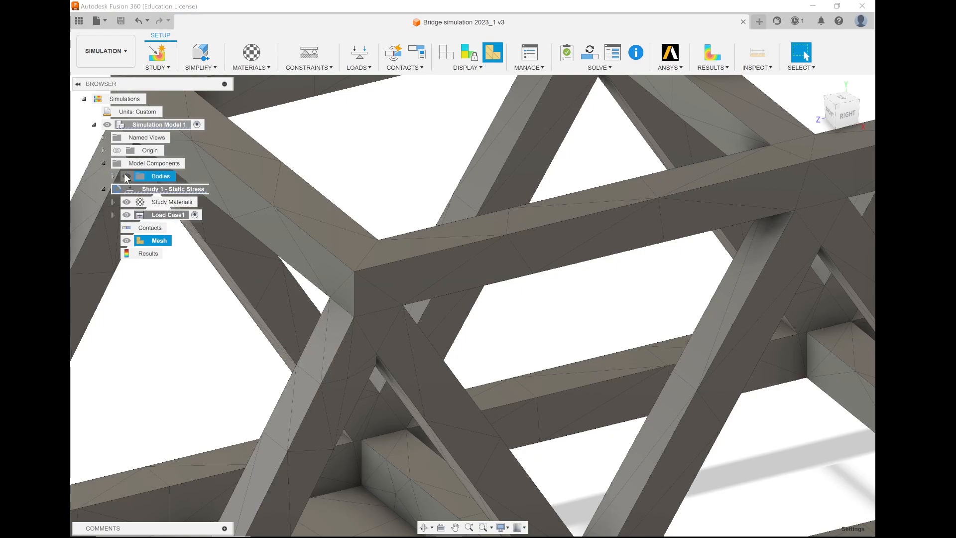
{"action": "left_click", "coordinate": [127, 177]}
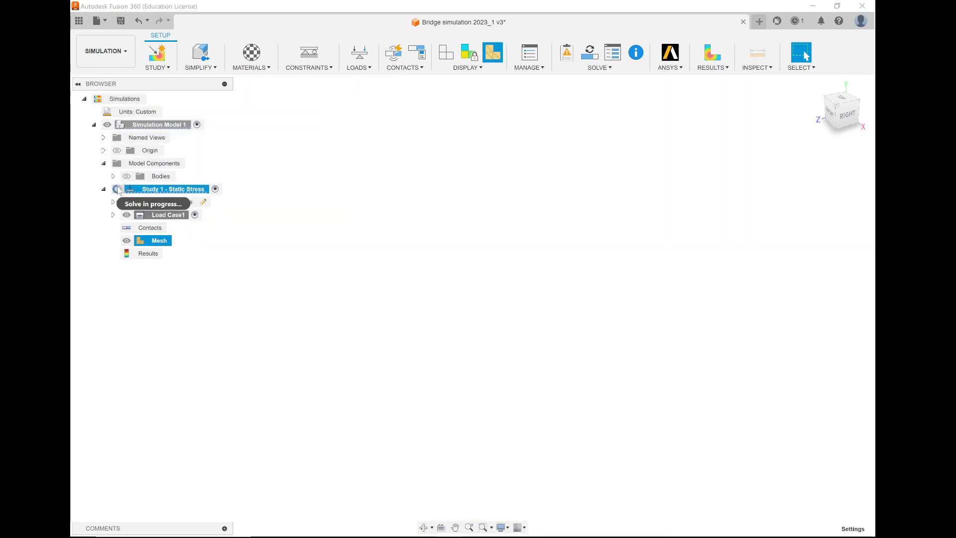
{"action": "left_click", "coordinate": [117, 150]}
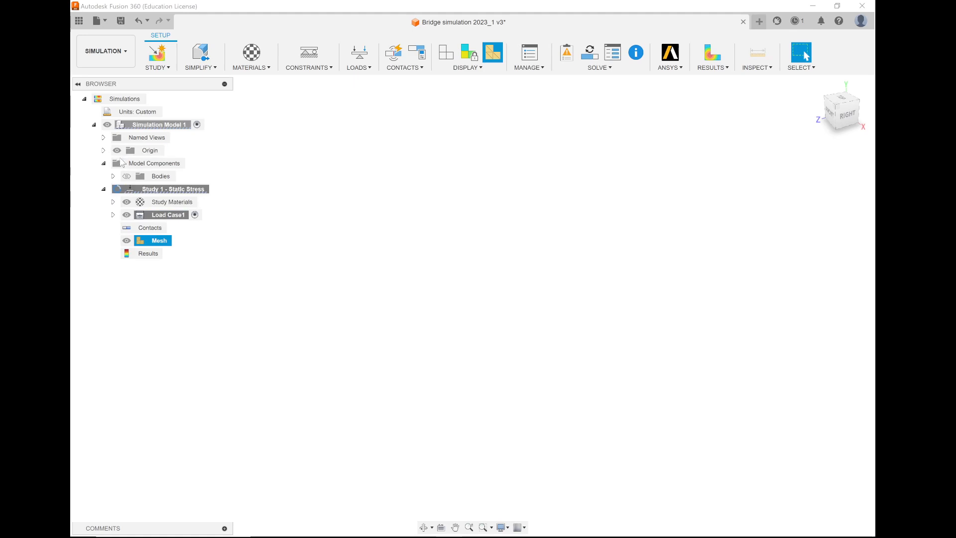
{"action": "left_click", "coordinate": [127, 177]}
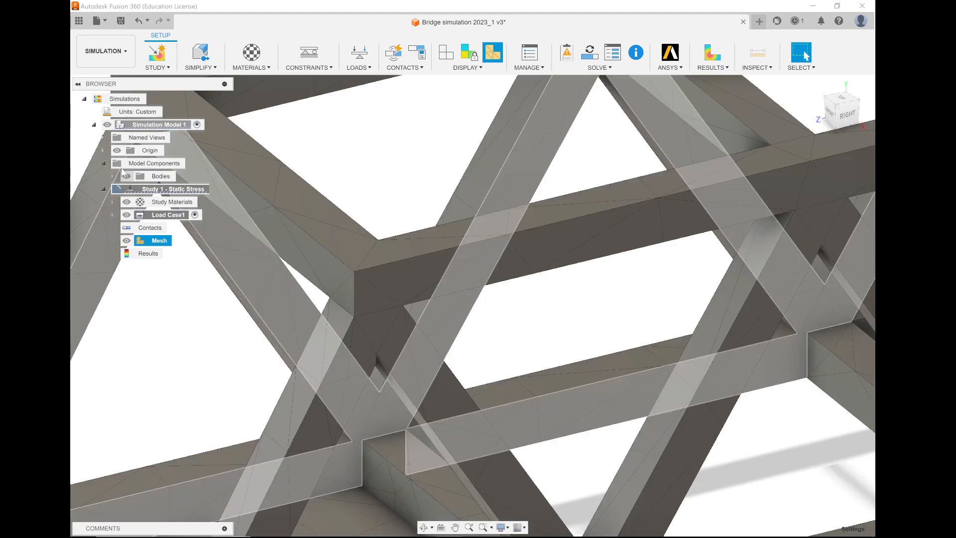
{"action": "left_click", "coordinate": [117, 150]}
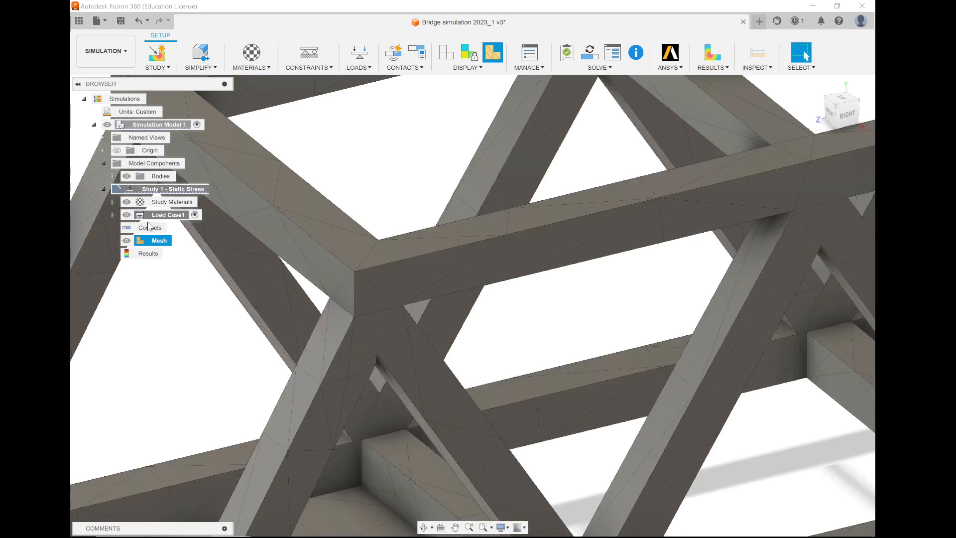
{"action": "scroll", "coordinate": [387, 211], "scroll_direction": "up", "scroll_amount": 5}
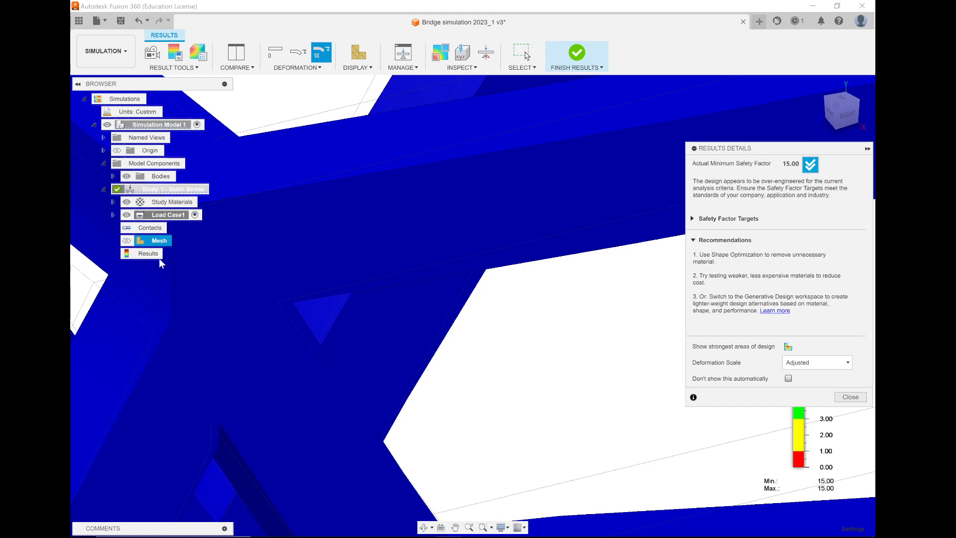
Step: Close the results details and switch the plotted result from Safety Factor to Stress with the whole bridge in view
{"action": "scroll", "coordinate": [364, 299], "scroll_direction": "down", "scroll_amount": 5}
{"action": "scroll", "coordinate": [363, 297], "scroll_direction": "down", "scroll_amount": 8}
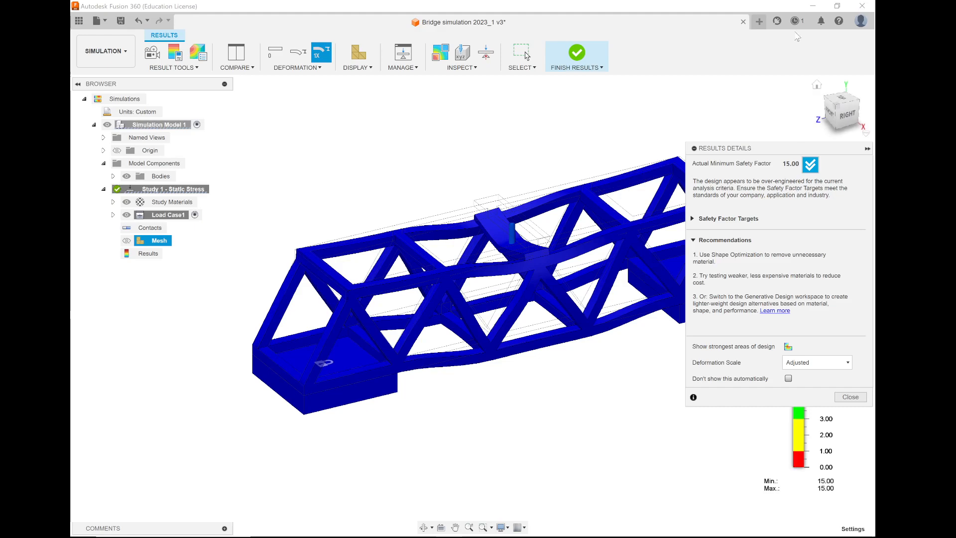
{"action": "left_click", "coordinate": [850, 397]}
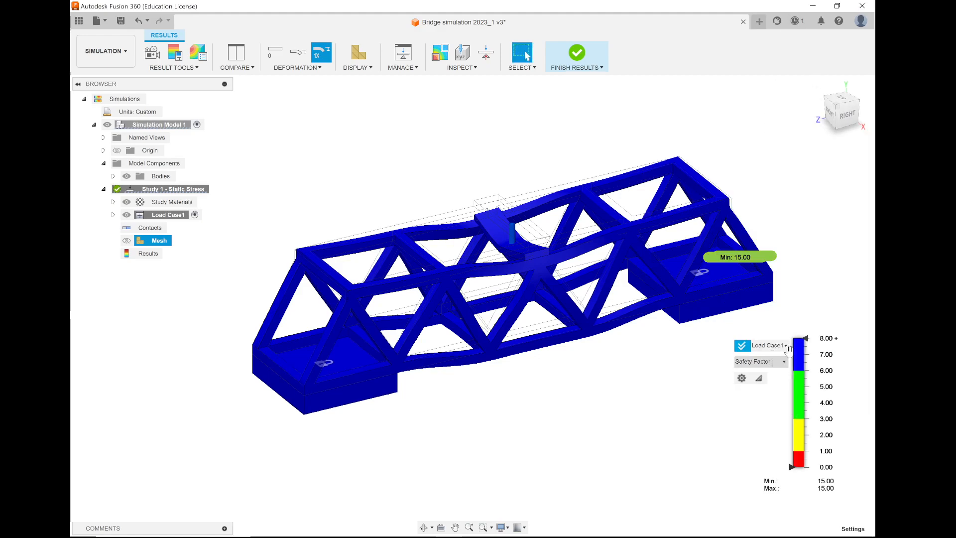
{"action": "left_click", "coordinate": [765, 365]}
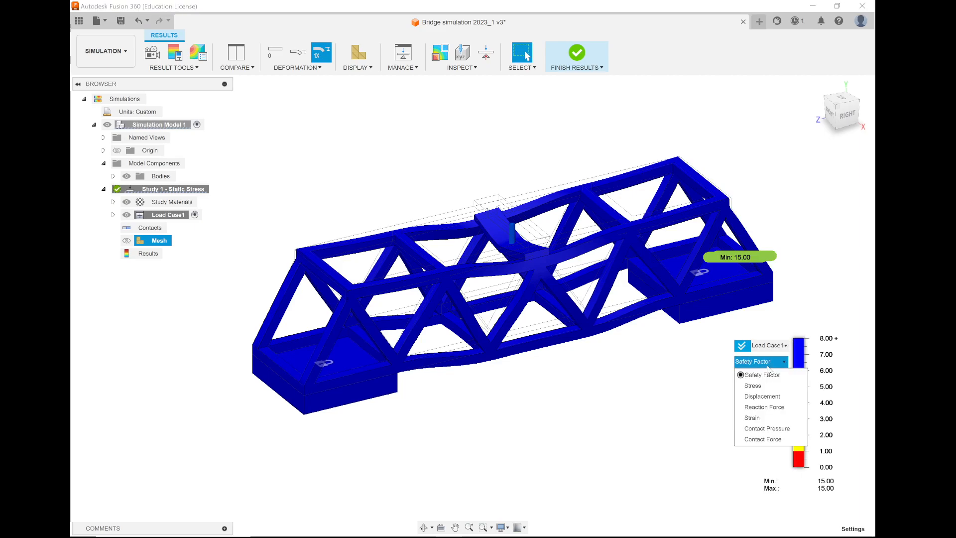
{"action": "left_click", "coordinate": [762, 385]}
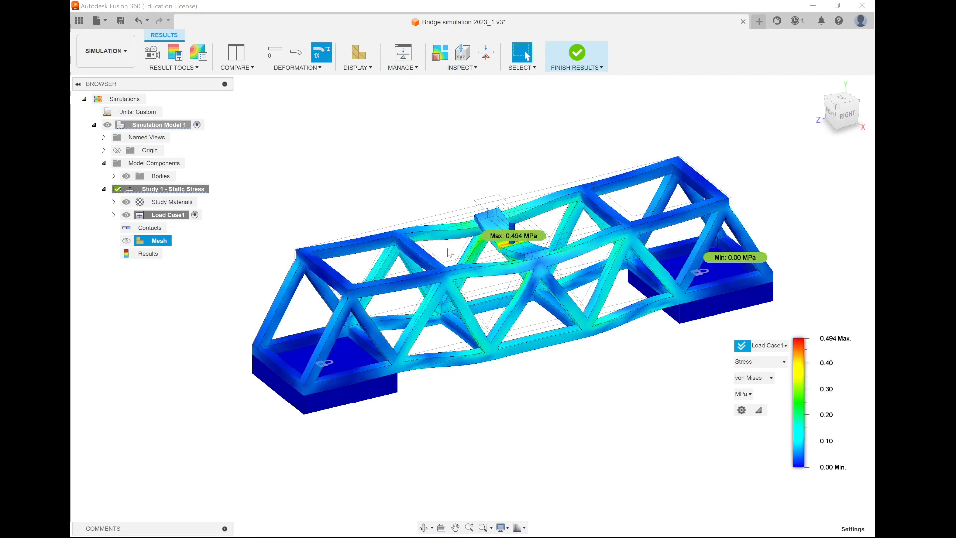
Step: Examine the von Mises stress distribution around the load plate, the central upper joints and the truss diagonals
{"action": "scroll", "coordinate": [447, 252], "scroll_direction": "down", "scroll_amount": 2}
{"action": "scroll", "coordinate": [448, 252], "scroll_direction": "up", "scroll_amount": 6}
{"action": "mouse_move", "coordinate": [513, 230]}
{"action": "middle_mouse_down", "text": "shift"}
{"action": "mouse_move", "coordinate": [576, 231]}
{"action": "mouse_move", "coordinate": [602, 136]}
{"action": "middle_mouse_up", "text": "shift"}
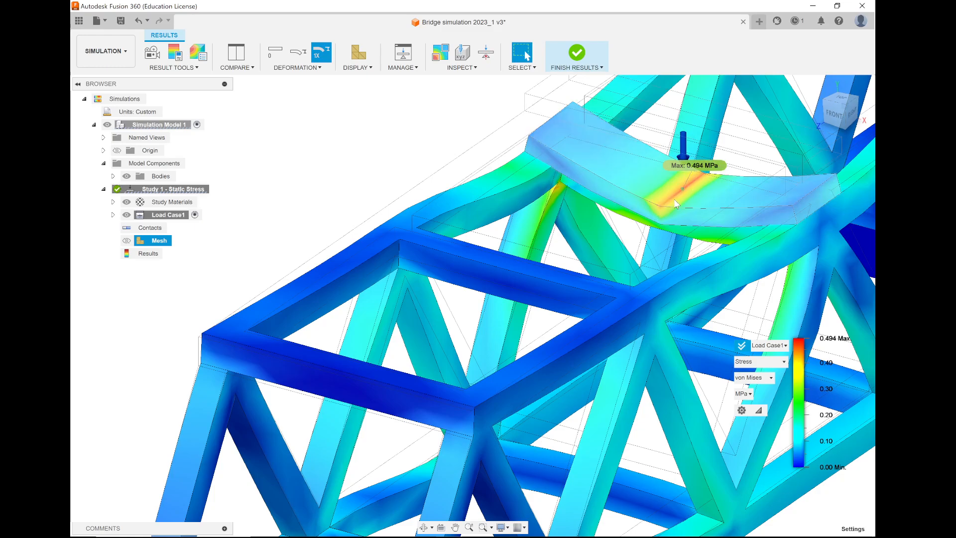
{"action": "scroll", "coordinate": [563, 319], "scroll_direction": "down", "scroll_amount": 4}
{"action": "middle_click_drag", "start_coordinate": [569, 286], "coordinate": [534, 261], "text": "shift"}
{"action": "scroll", "coordinate": [604, 282], "scroll_direction": "up", "scroll_amount": 6}
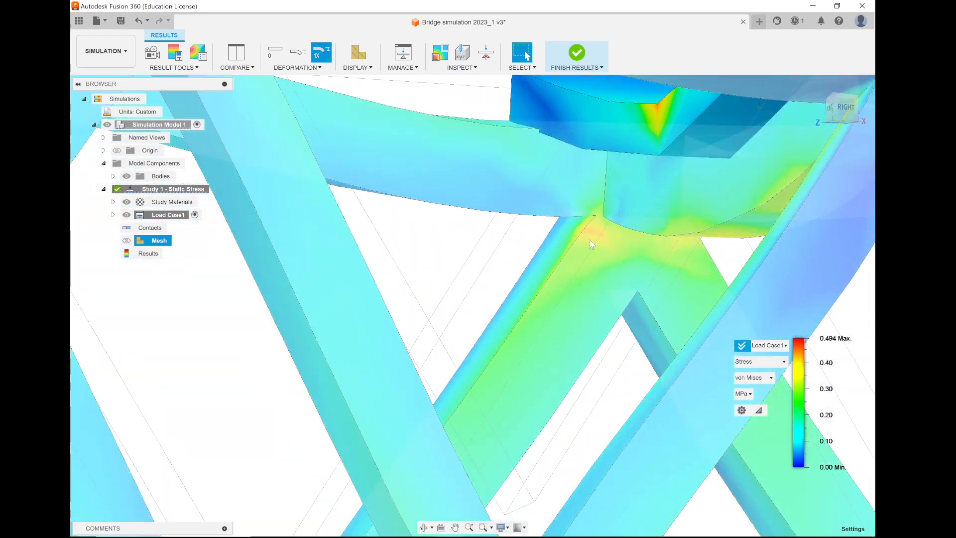
{"action": "scroll", "coordinate": [590, 242], "scroll_direction": "down", "scroll_amount": 2}
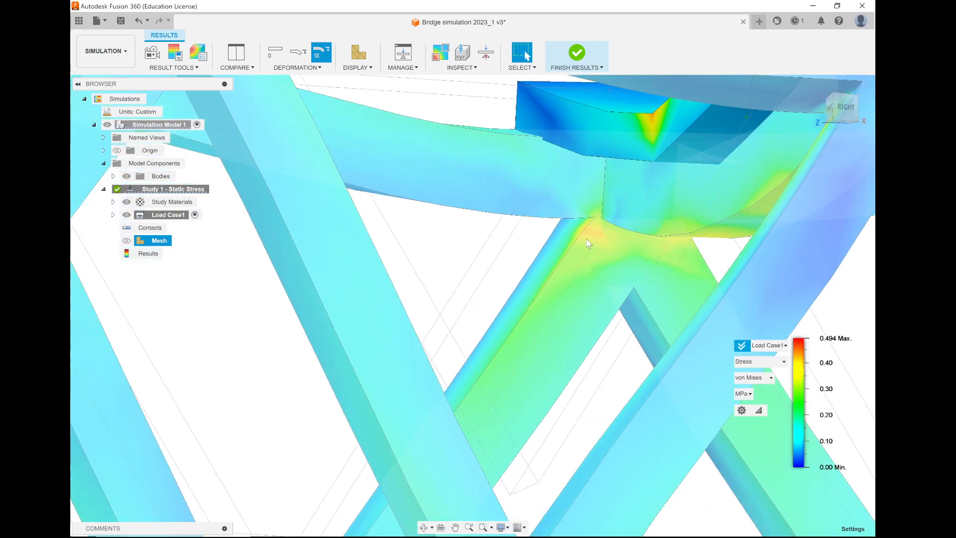
{"action": "scroll", "coordinate": [589, 243], "scroll_direction": "up", "scroll_amount": 2}
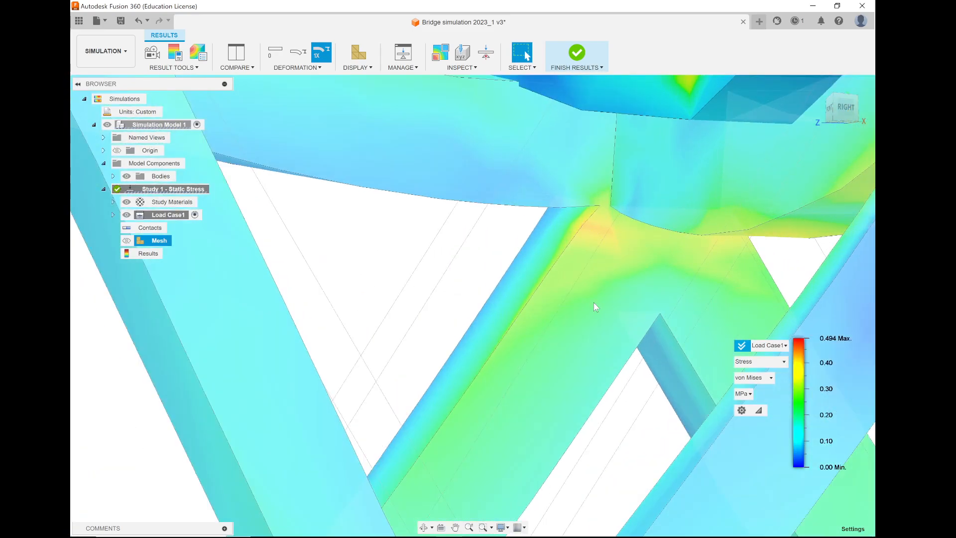
{"action": "scroll", "coordinate": [593, 303], "scroll_direction": "down", "scroll_amount": 5}
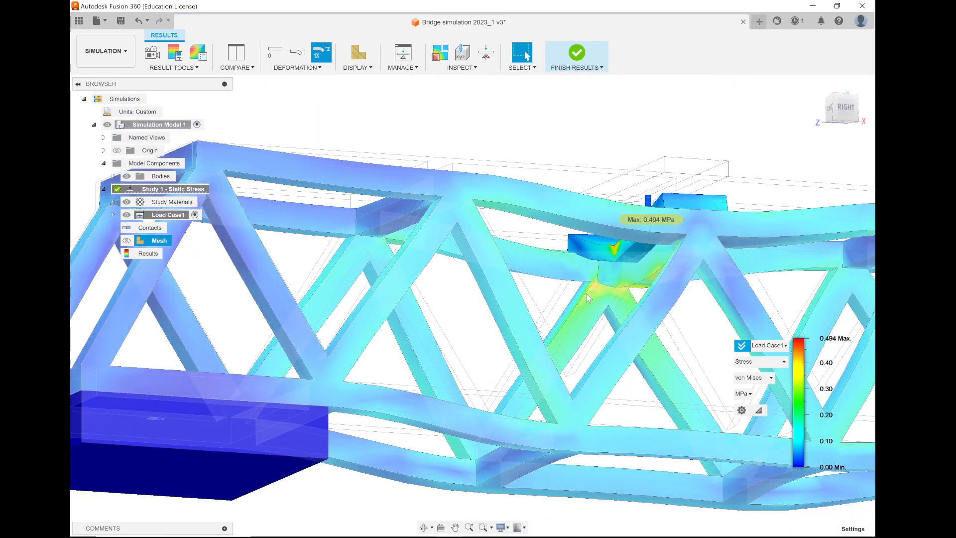
{"action": "middle_click_drag", "start_coordinate": [586, 292], "coordinate": [623, 323], "text": "shift"}
{"action": "scroll", "coordinate": [626, 326], "scroll_direction": "down", "scroll_amount": 2}
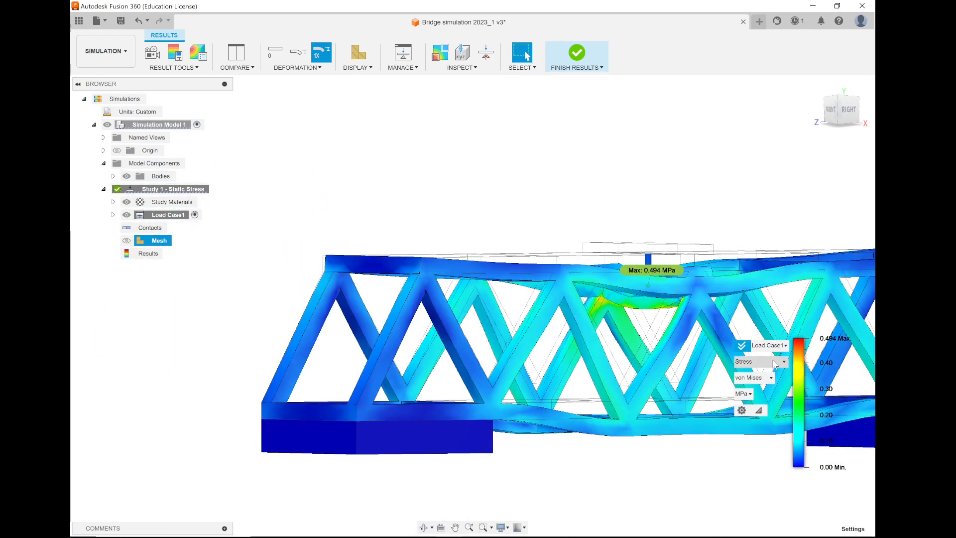
Step: Switch the plotted result to Reaction Force and inspect the total forces on the support block and its edges
{"action": "left_click", "coordinate": [761, 361]}
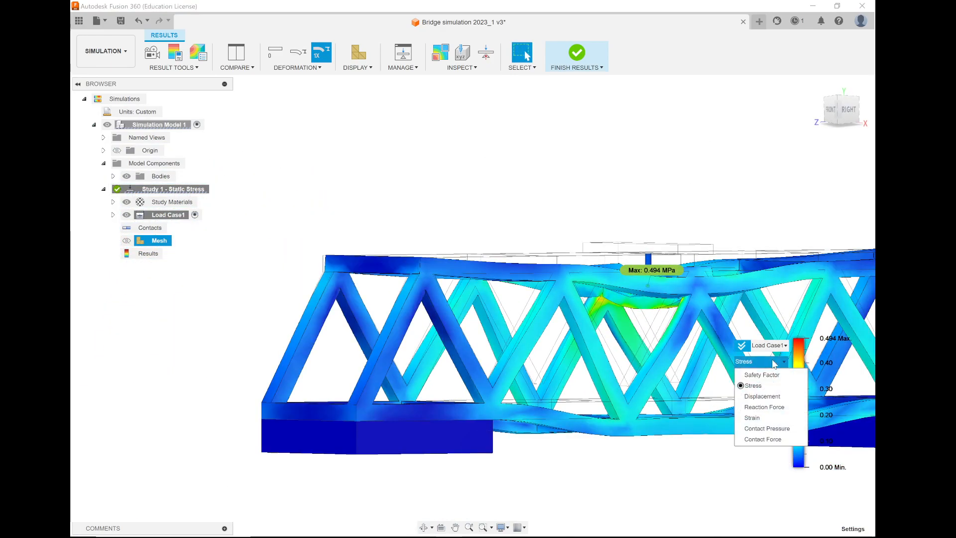
{"action": "left_click", "coordinate": [772, 406]}
{"action": "middle_click_drag", "start_coordinate": [568, 348], "coordinate": [555, 377], "text": "shift"}
{"action": "scroll", "coordinate": [489, 342], "scroll_direction": "up", "scroll_amount": 10}
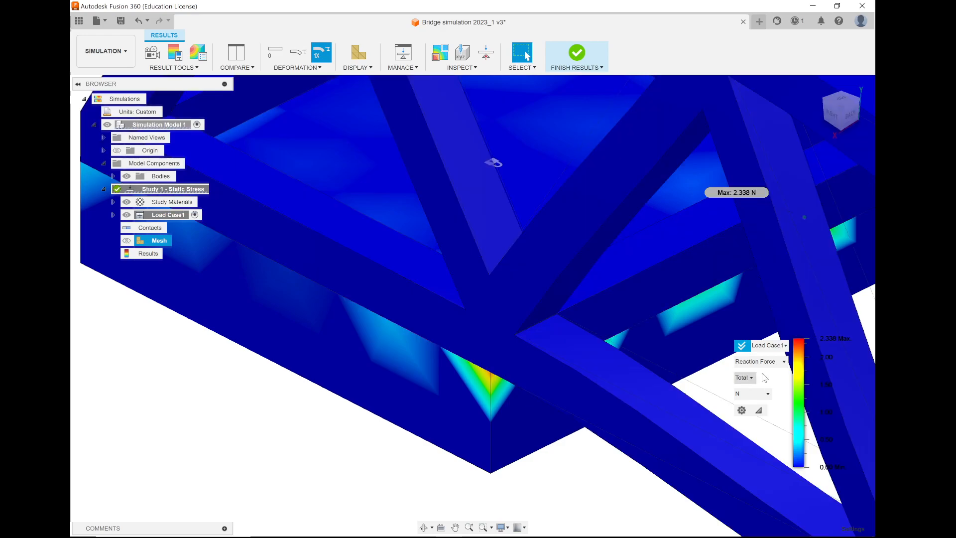
{"action": "mouse_move", "coordinate": [804, 356]}
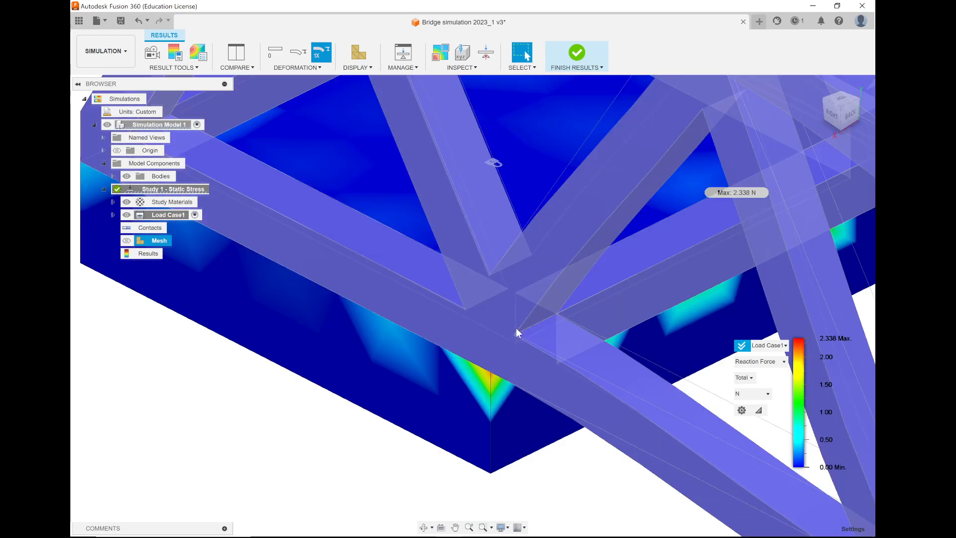
{"action": "scroll", "coordinate": [517, 329], "scroll_direction": "down", "scroll_amount": 6}
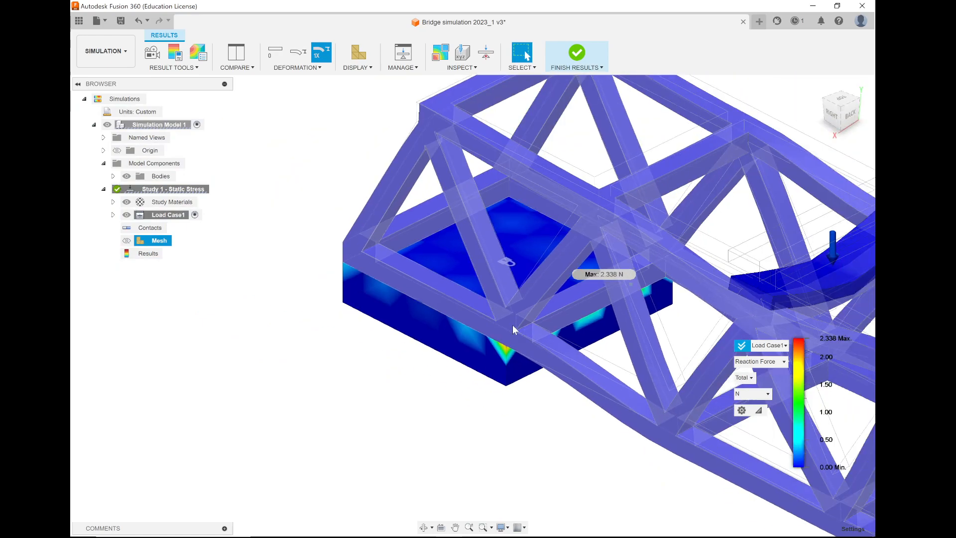
{"action": "middle_click_drag", "start_coordinate": [463, 309], "coordinate": [488, 310], "text": "shift"}
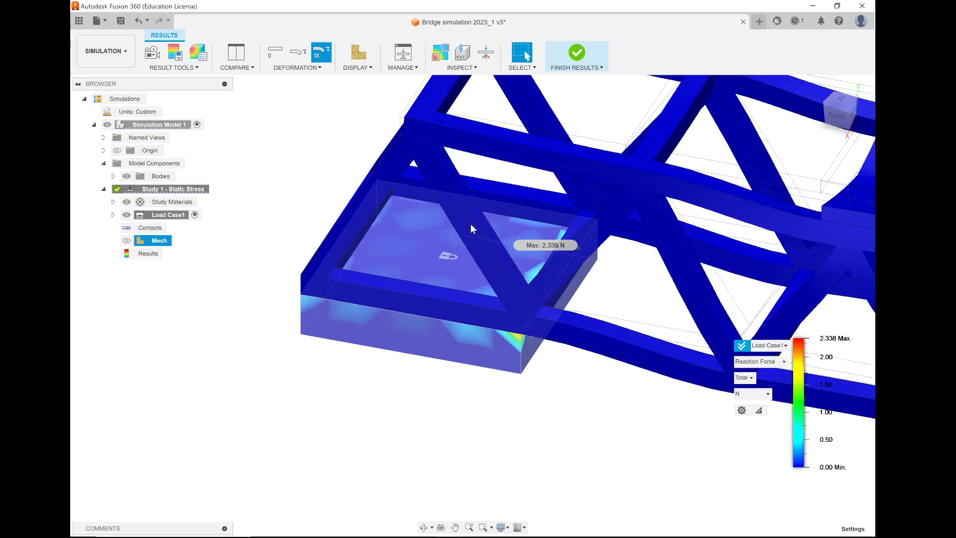
{"action": "scroll", "coordinate": [410, 317], "scroll_direction": "down", "scroll_amount": 5}
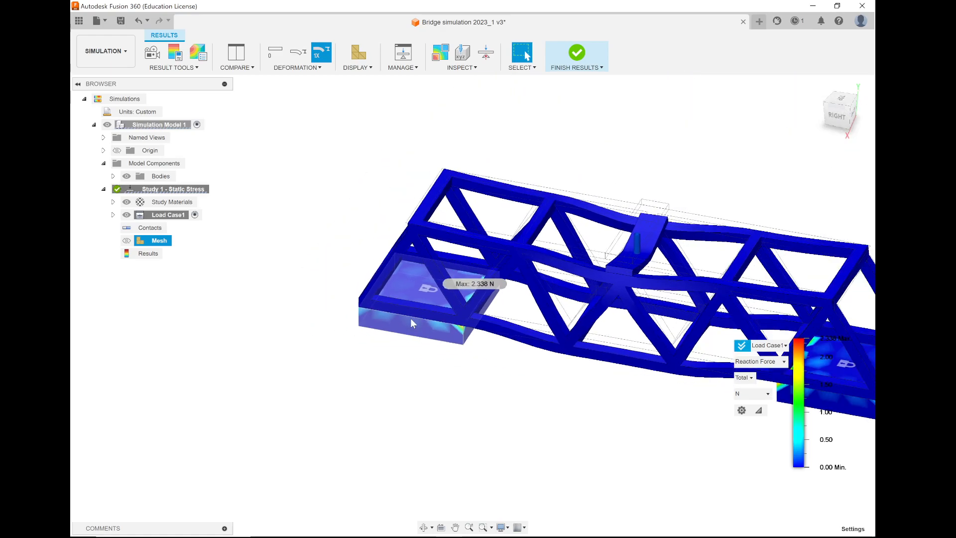
{"action": "left_click", "coordinate": [406, 276]}
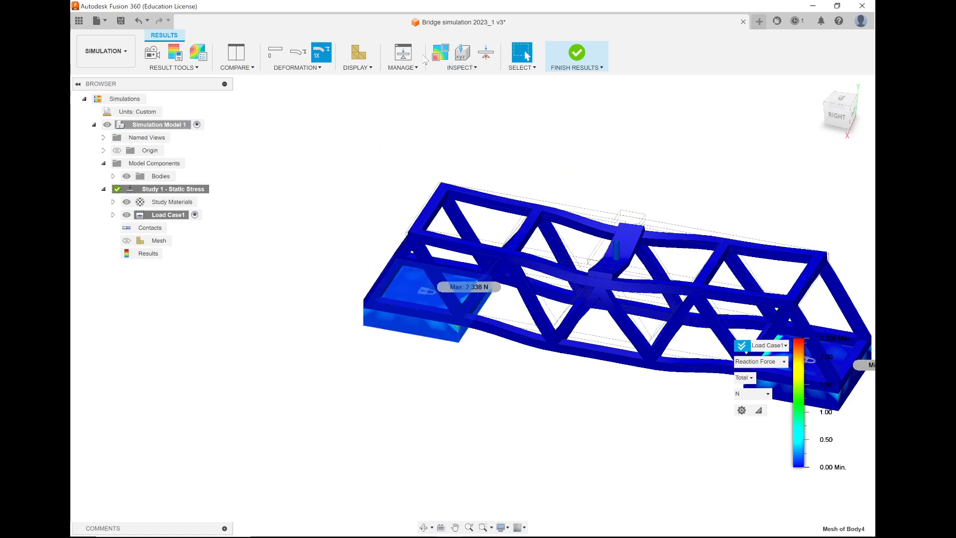
{"action": "right_click", "coordinate": [411, 282]}
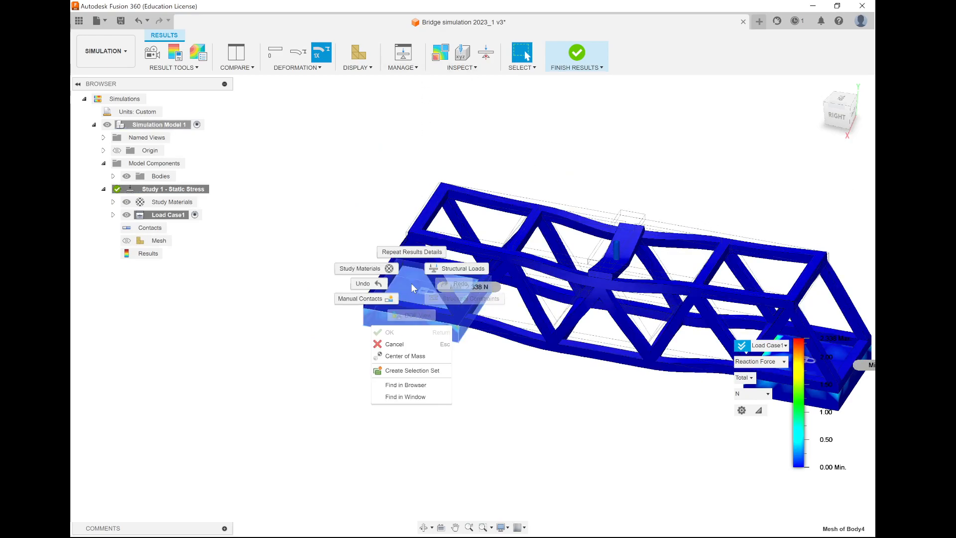
{"action": "left_click", "coordinate": [481, 105]}
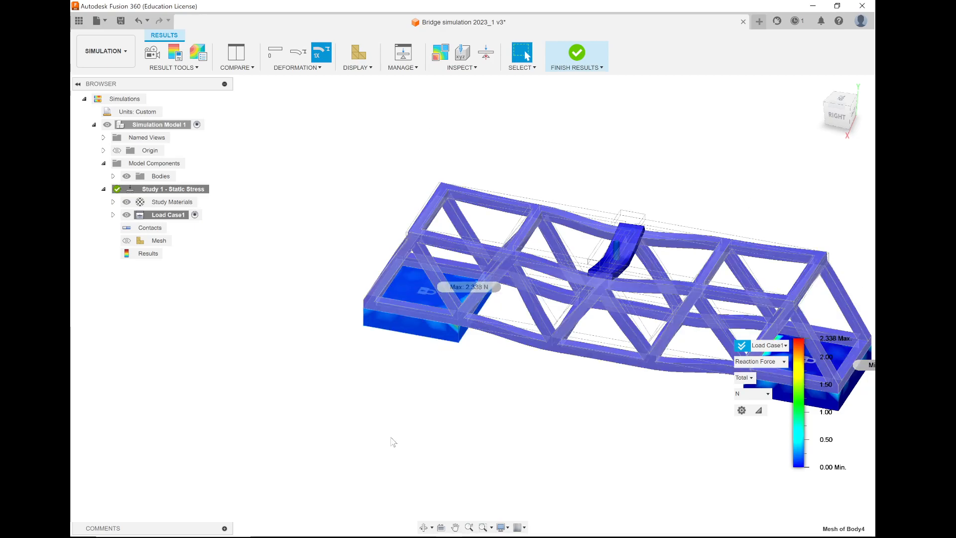
Step: Switch the plotted result to Displacement and view the sagging bridge from the side
{"action": "scroll", "coordinate": [344, 482], "scroll_direction": "down", "scroll_amount": 4}
{"action": "scroll", "coordinate": [514, 519], "scroll_direction": "up", "scroll_amount": 3}
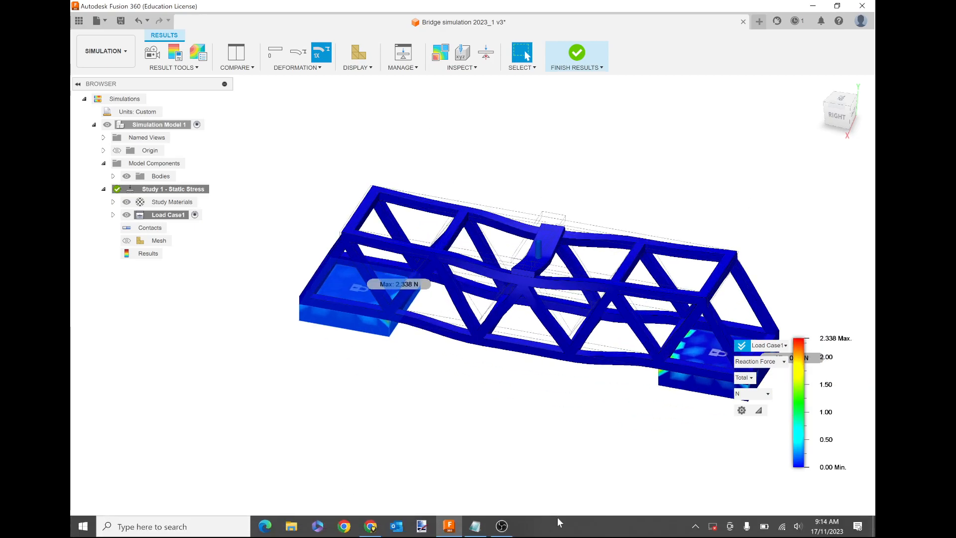
{"action": "scroll", "coordinate": [530, 369], "scroll_direction": "up", "scroll_amount": 2}
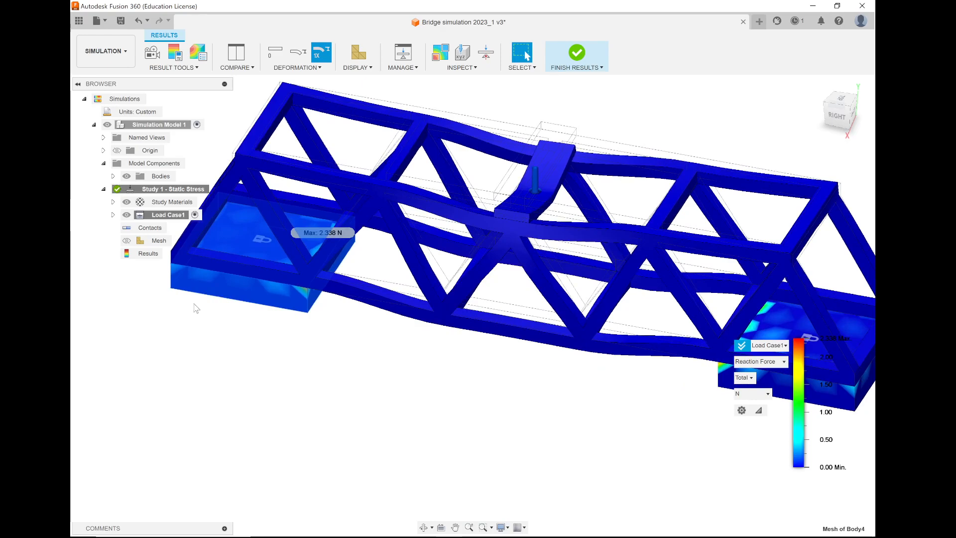
{"action": "scroll", "coordinate": [196, 303], "scroll_direction": "up", "scroll_amount": 2}
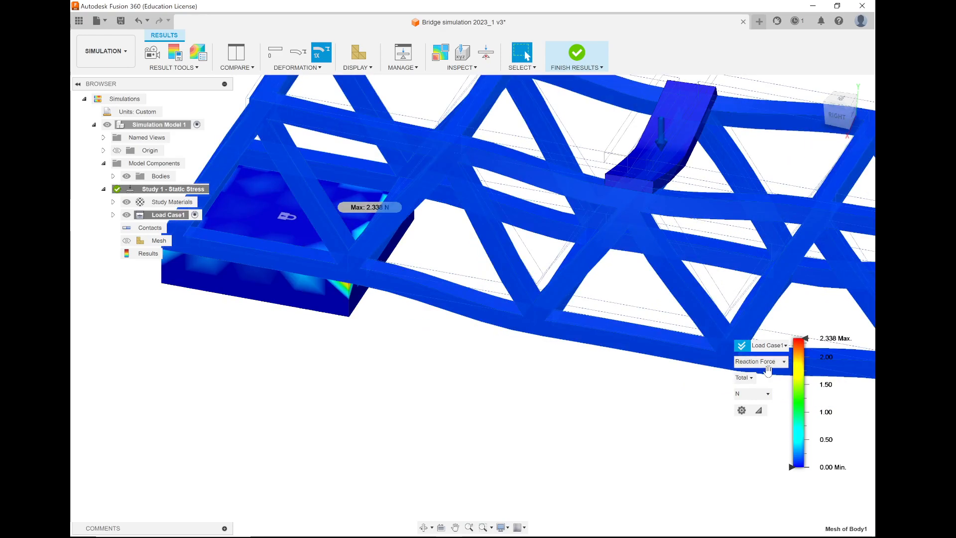
{"action": "left_click", "coordinate": [781, 367]}
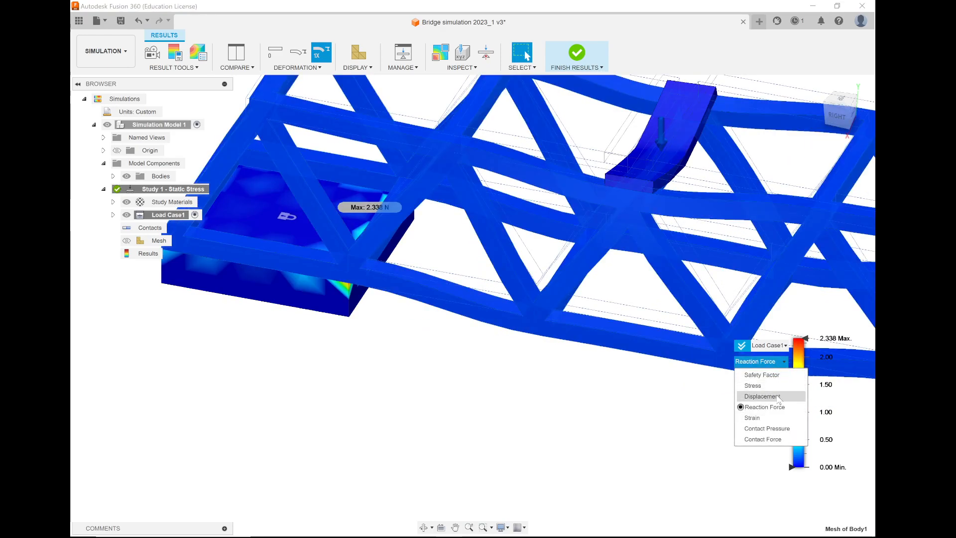
{"action": "left_click", "coordinate": [778, 397]}
{"action": "middle_click_drag", "start_coordinate": [557, 366], "coordinate": [650, 307], "text": "shift"}
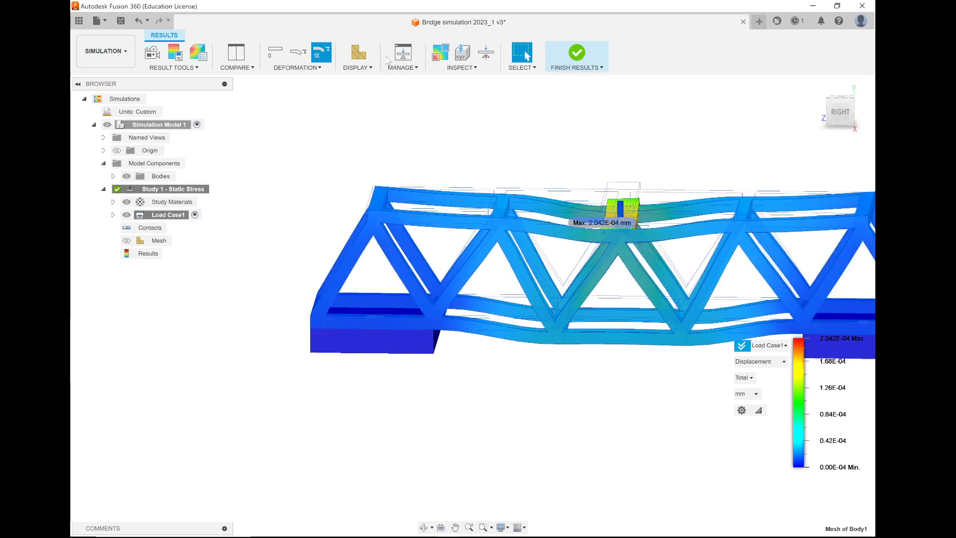
Step: Set the deformation display to actual scale and inspect the displacement around the load plate
{"action": "left_click", "coordinate": [319, 68]}
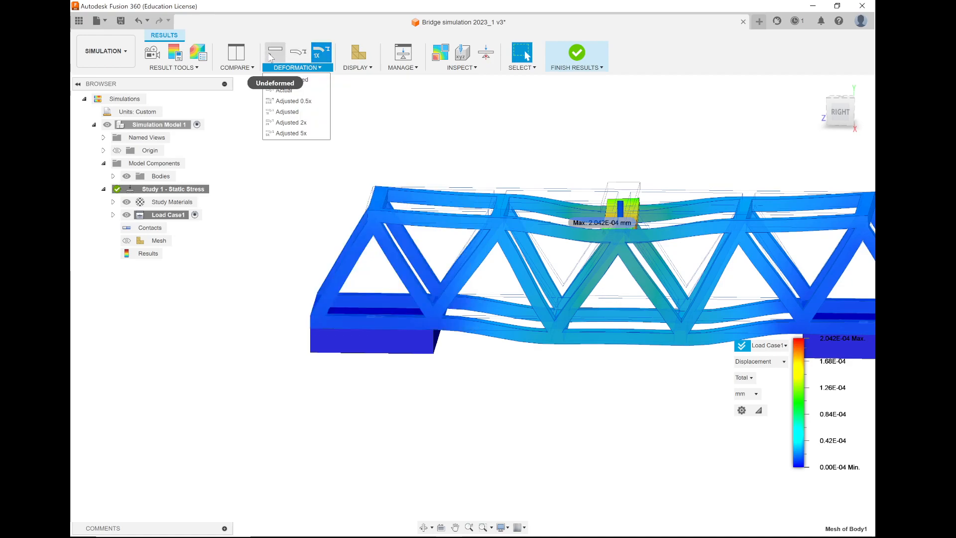
{"action": "left_click", "coordinate": [299, 55]}
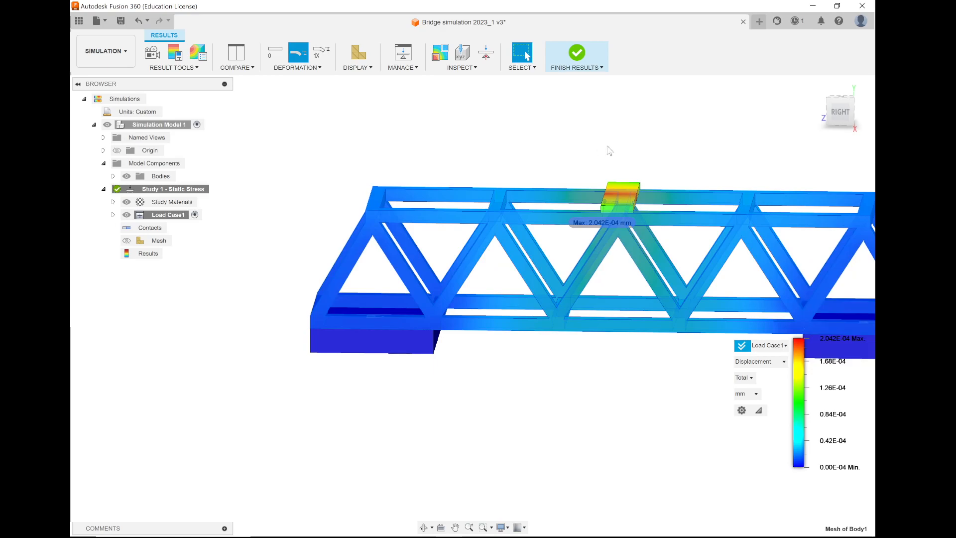
{"action": "scroll", "coordinate": [640, 151], "scroll_direction": "up", "scroll_amount": 3}
{"action": "middle_click_drag", "start_coordinate": [627, 219], "coordinate": [682, 213], "text": "shift"}
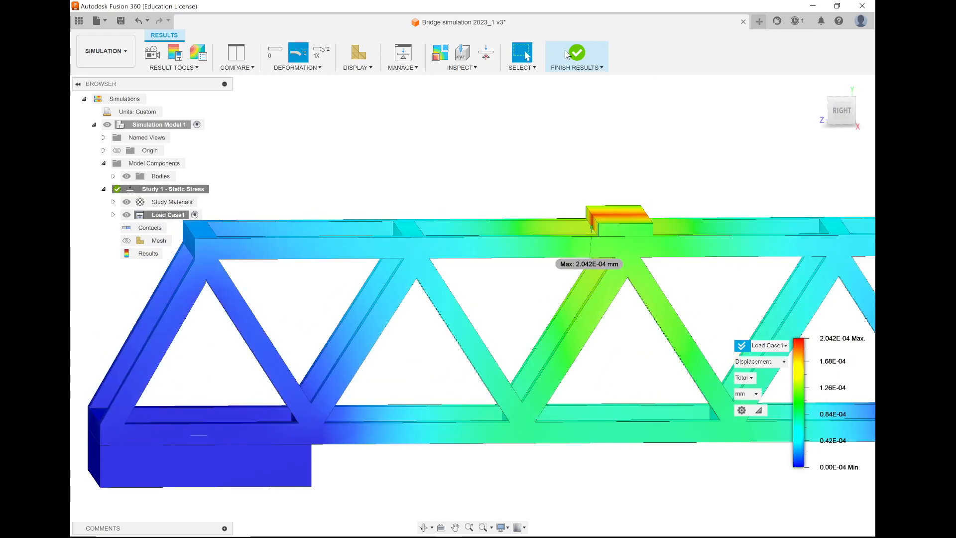
Step: Delete the Force1 load from Load Case1 and finish the results review to return to the study setup
{"action": "left_click", "coordinate": [113, 215]}
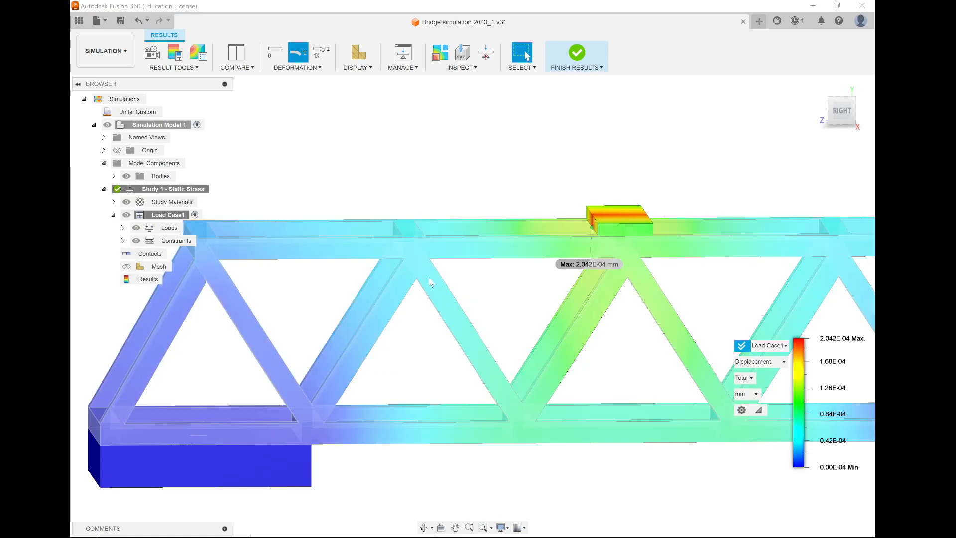
{"action": "middle_click_drag", "start_coordinate": [427, 310], "coordinate": [516, 218], "text": "shift"}
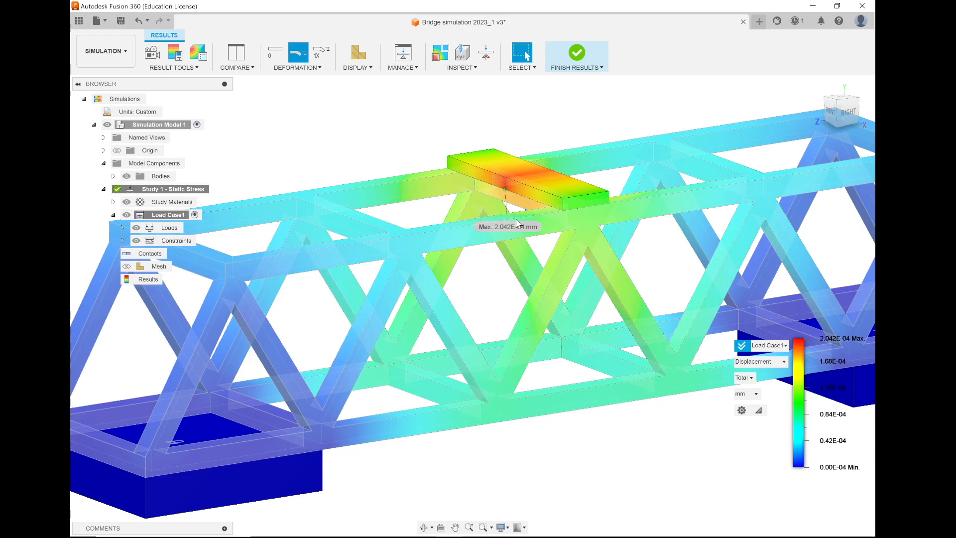
{"action": "left_click", "coordinate": [123, 228]}
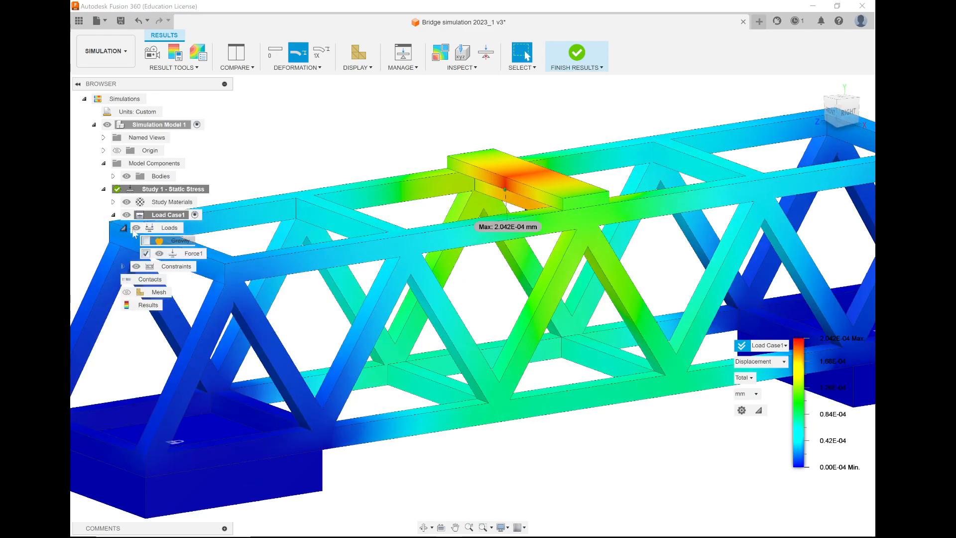
{"action": "right_click", "coordinate": [180, 255]}
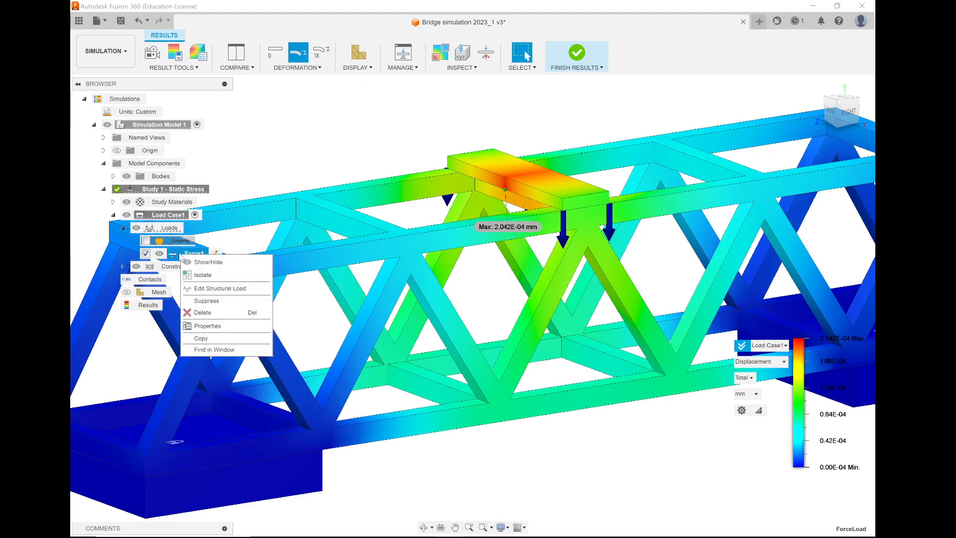
{"action": "left_click", "coordinate": [213, 313]}
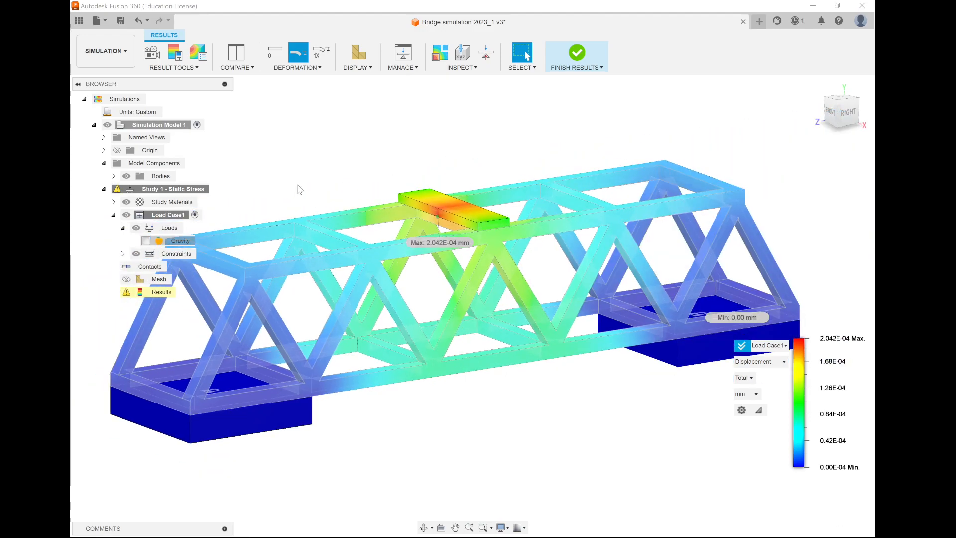
{"action": "left_click", "coordinate": [577, 57]}
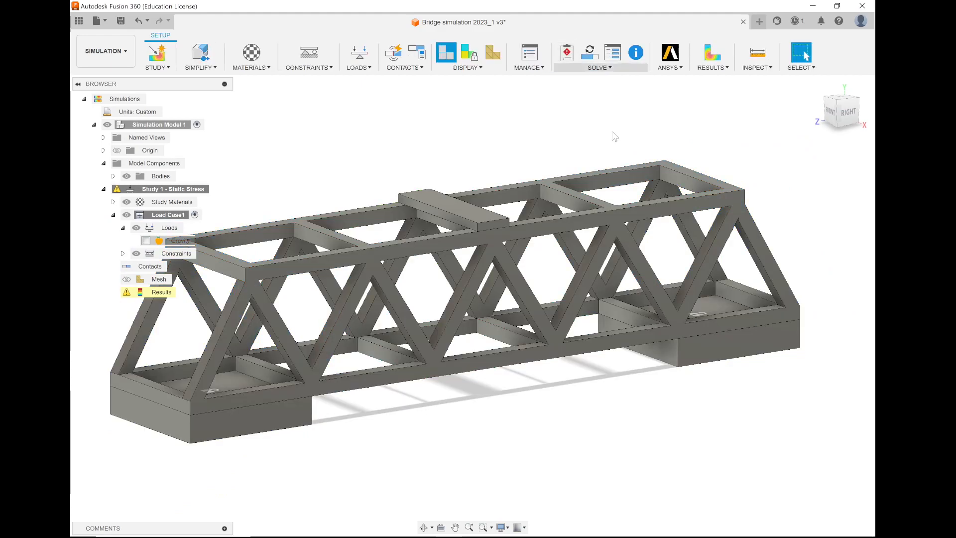
Step: Start a Prescribed Displacement structural constraint on the top face of the load plate at the bridge's centre
{"action": "left_click", "coordinate": [324, 70]}
{"action": "left_click", "coordinate": [317, 83]}
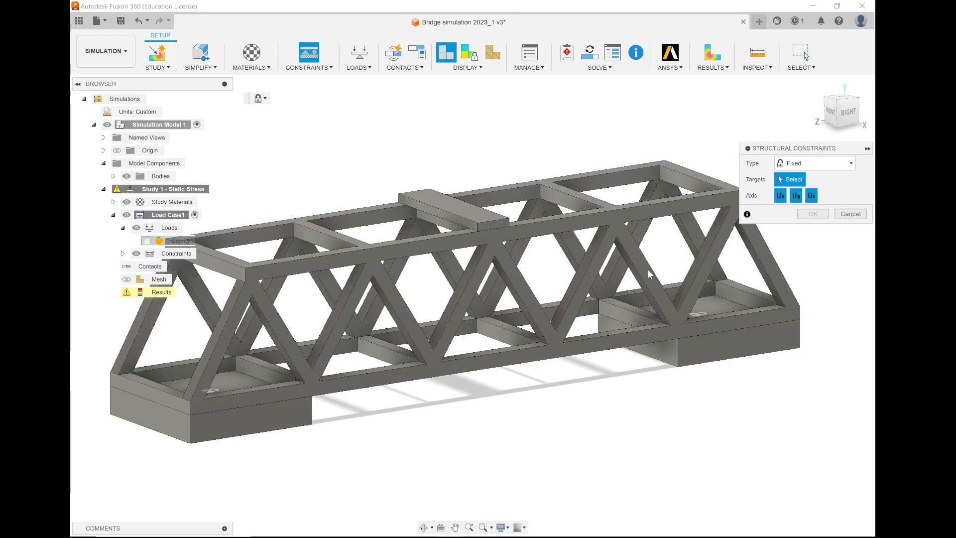
{"action": "left_click", "coordinate": [818, 168]}
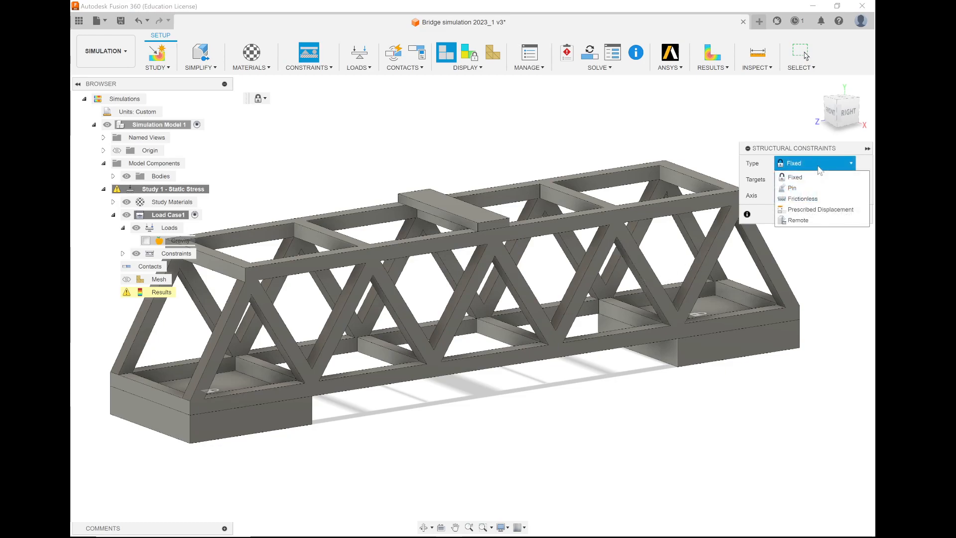
{"action": "left_click", "coordinate": [816, 209]}
{"action": "middle_click_drag", "start_coordinate": [358, 236], "coordinate": [349, 209], "text": "shift"}
{"action": "scroll", "coordinate": [410, 199], "scroll_direction": "up", "scroll_amount": 3}
{"action": "scroll", "coordinate": [410, 198], "scroll_direction": "up", "scroll_amount": 2}
{"action": "middle_click_drag", "start_coordinate": [446, 216], "coordinate": [477, 298], "text": "shift"}
{"action": "left_click", "coordinate": [468, 236]}
{"action": "scroll", "coordinate": [477, 298], "scroll_direction": "down", "scroll_amount": 5}
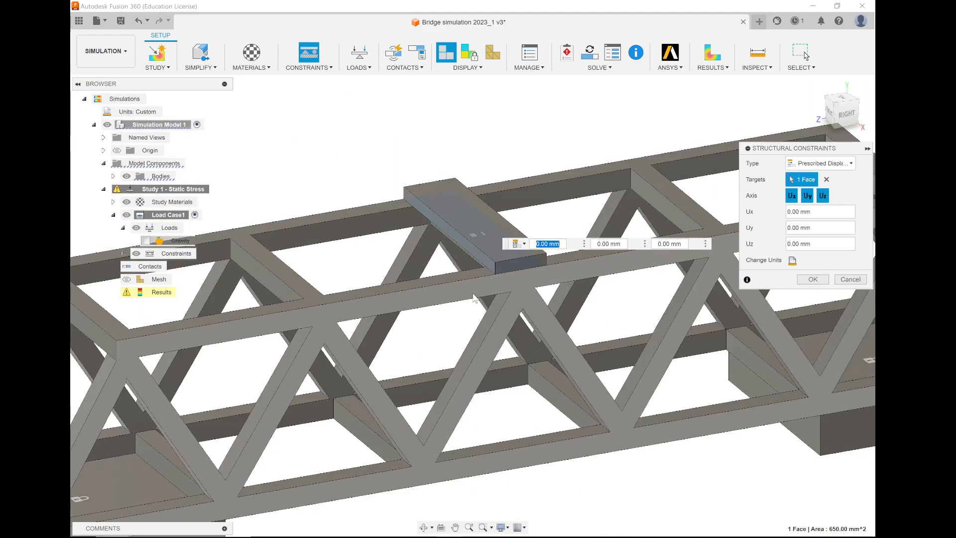
Step: Set the load plate's prescribed Uy displacement to -10 mm and apply the constraint
{"action": "left_click_drag", "start_coordinate": [810, 228], "coordinate": [796, 228]}
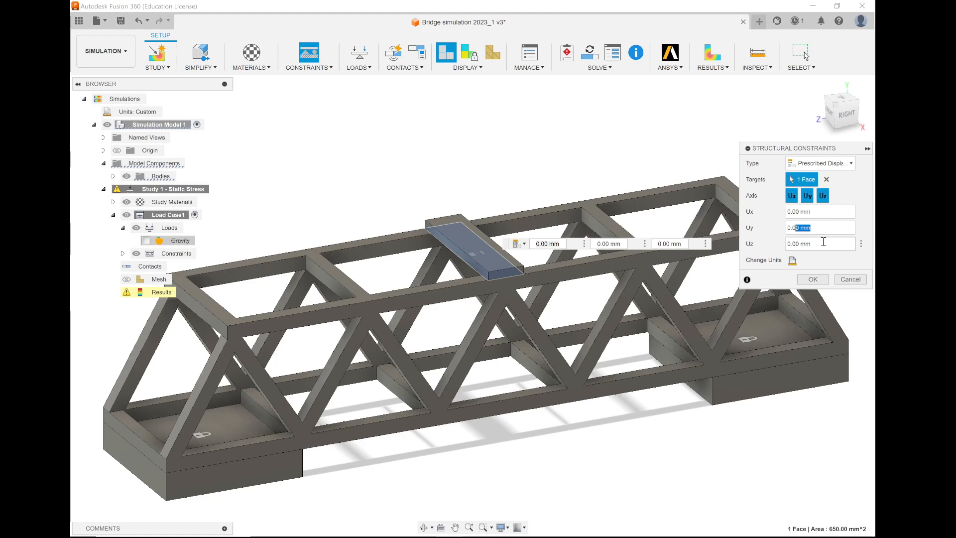
{"action": "key", "text": "BackSpace"}
{"action": "key", "text": "BackSpace"}
{"action": "key", "text": "BackSpace"}
{"action": "key", "text": "BackSpace"}
{"action": "type", "text": "-10"}
{"action": "key", "text": "Return"}
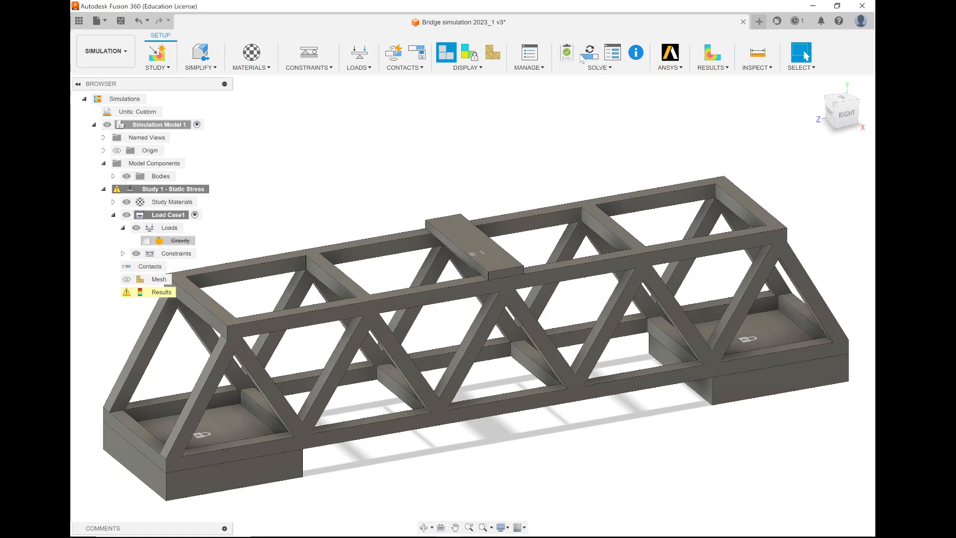
Step: Solve Study 1 - Static Stress with the revised constraints
{"action": "left_click", "coordinate": [589, 56]}
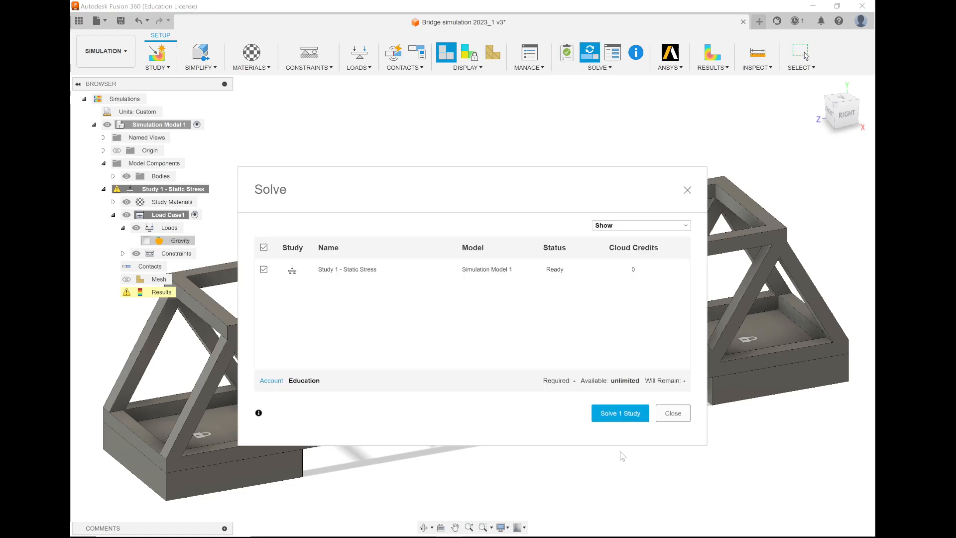
{"action": "left_click", "coordinate": [617, 417]}
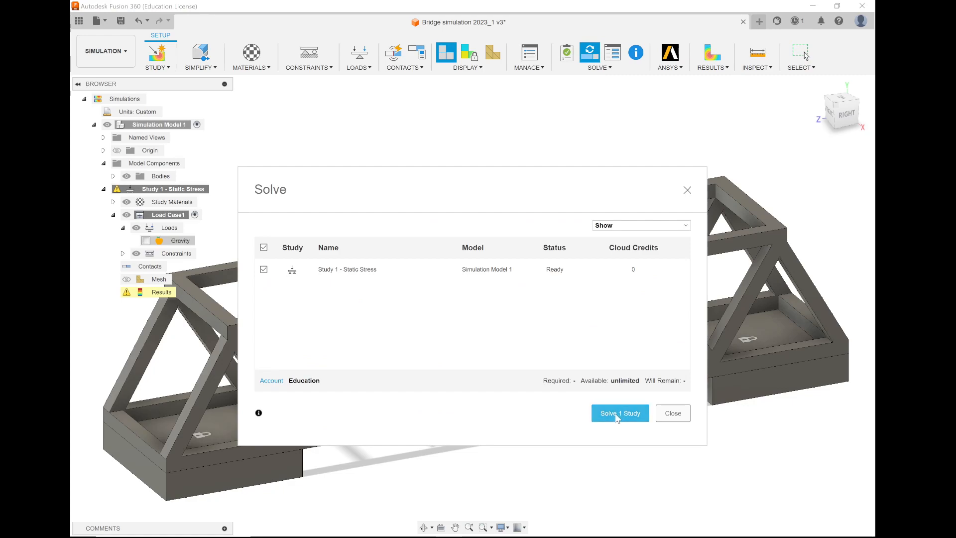
{"action": "left_click", "coordinate": [617, 415]}
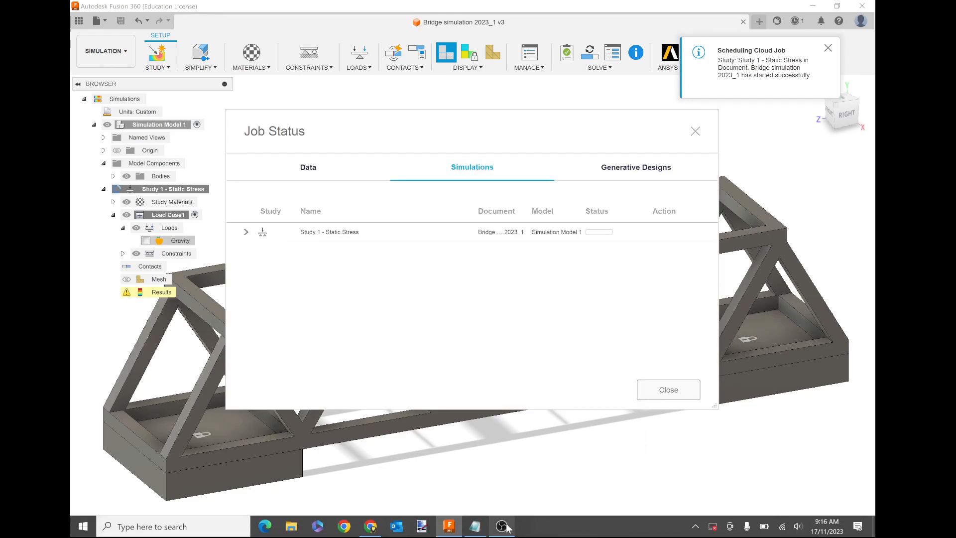
{"action": "left_click", "coordinate": [502, 531]}
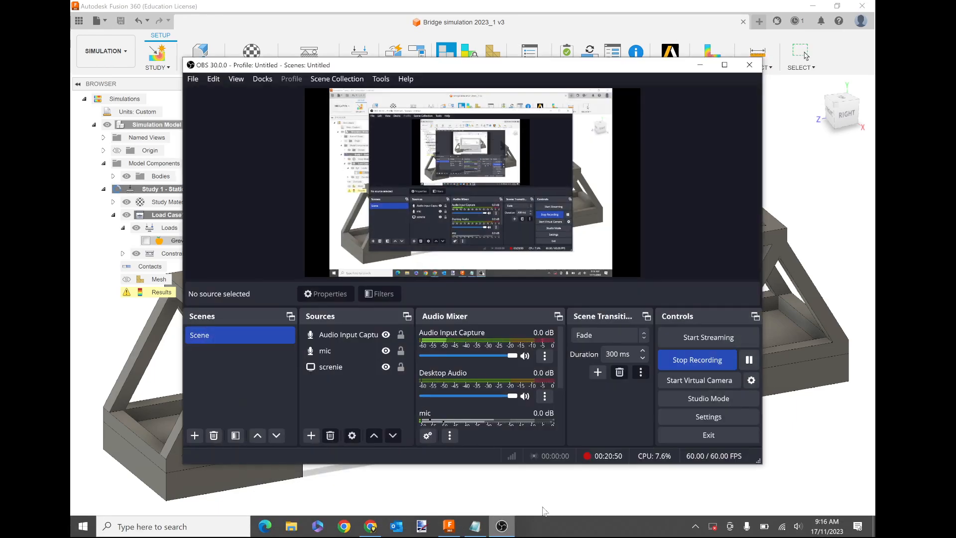
{"action": "left_click", "coordinate": [749, 360]}
{"action": "left_click", "coordinate": [750, 360]}
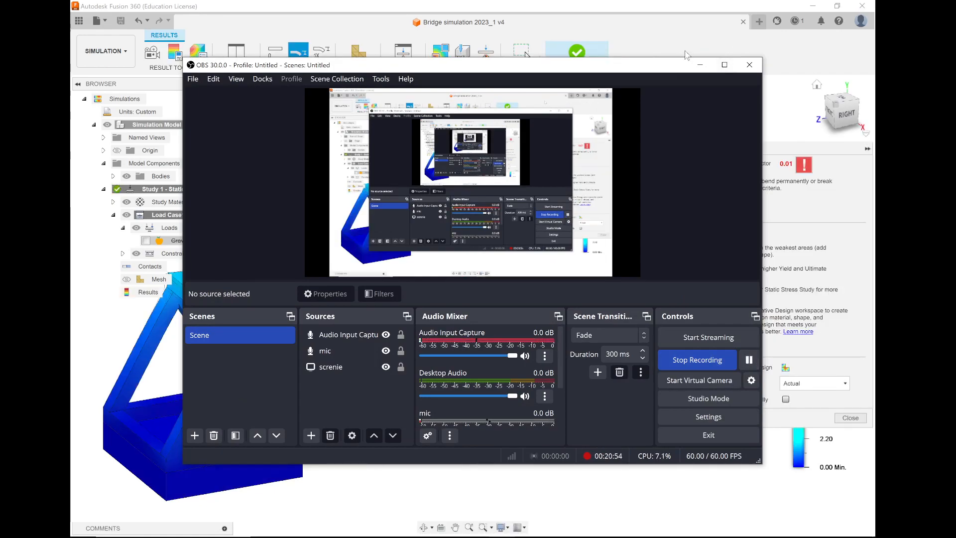
{"action": "left_click", "coordinate": [699, 67]}
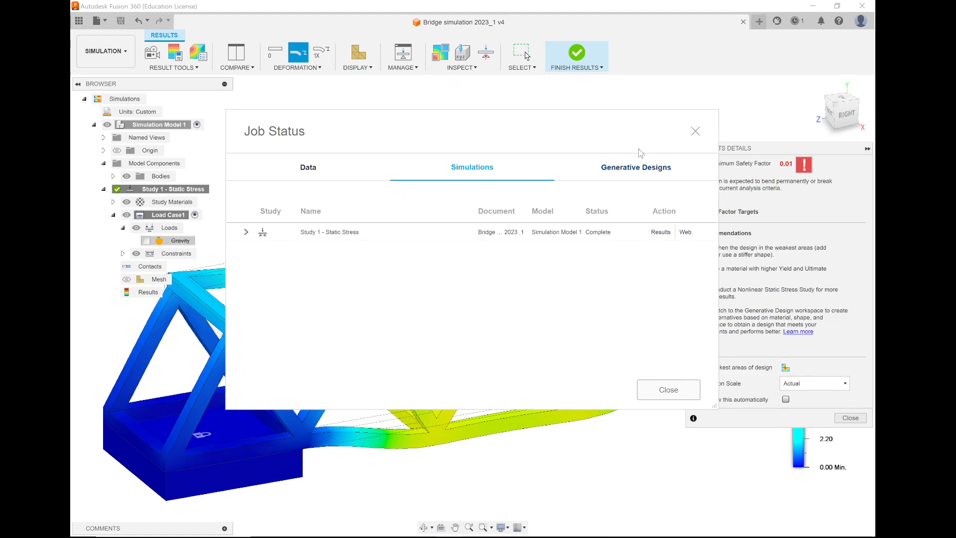
Step: Dismiss the job status and results details, and switch the plotted result to Safety Factor
{"action": "left_click", "coordinate": [695, 131]}
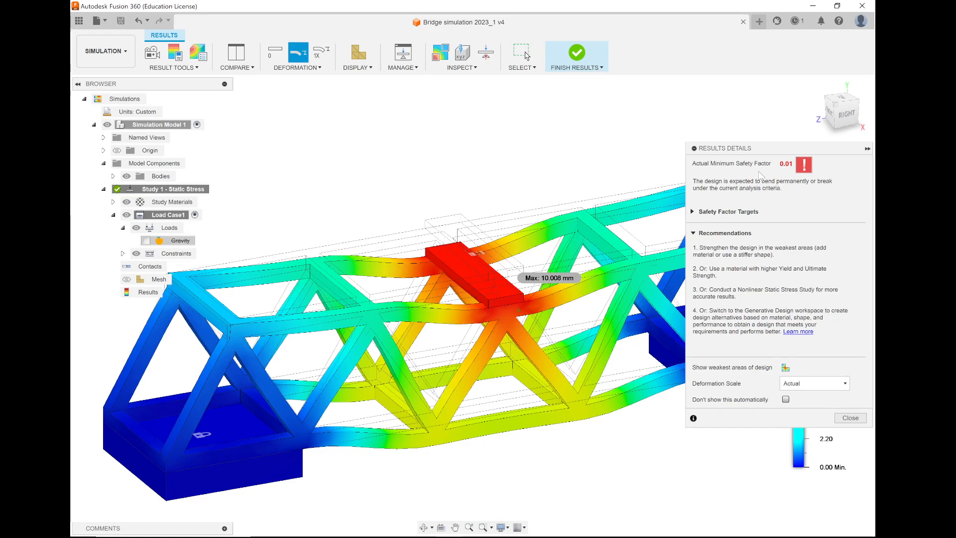
{"action": "left_click", "coordinate": [850, 418]}
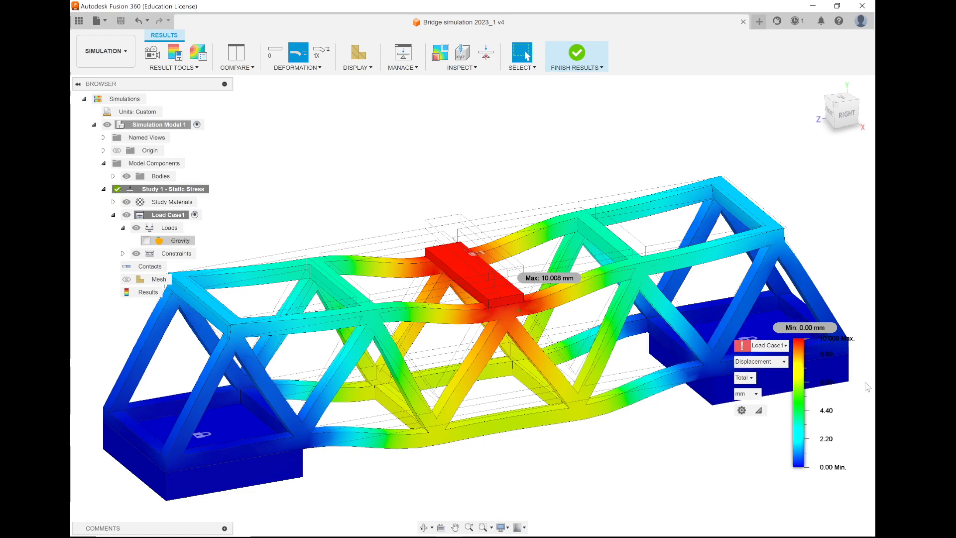
{"action": "left_click", "coordinate": [771, 348]}
{"action": "left_click", "coordinate": [746, 357]}
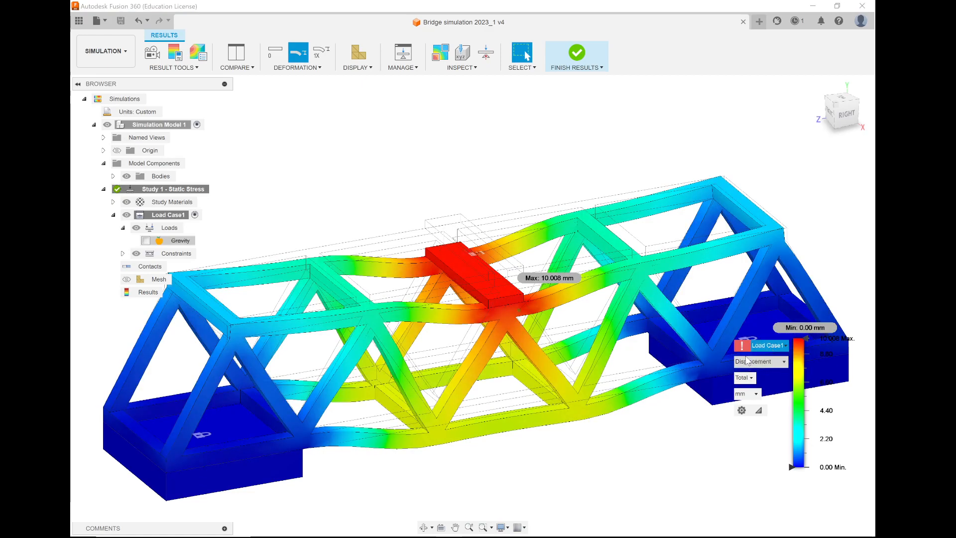
{"action": "left_click", "coordinate": [746, 360]}
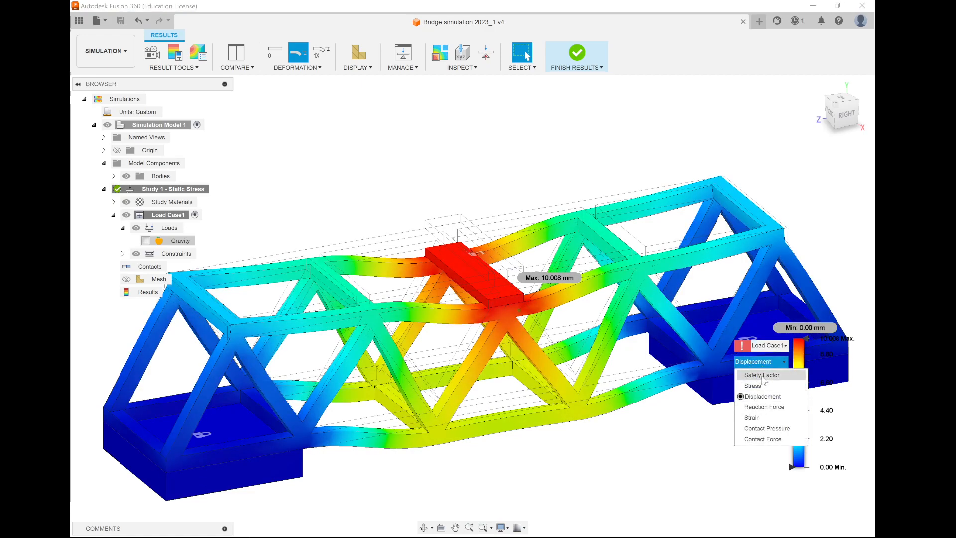
{"action": "left_click", "coordinate": [762, 376]}
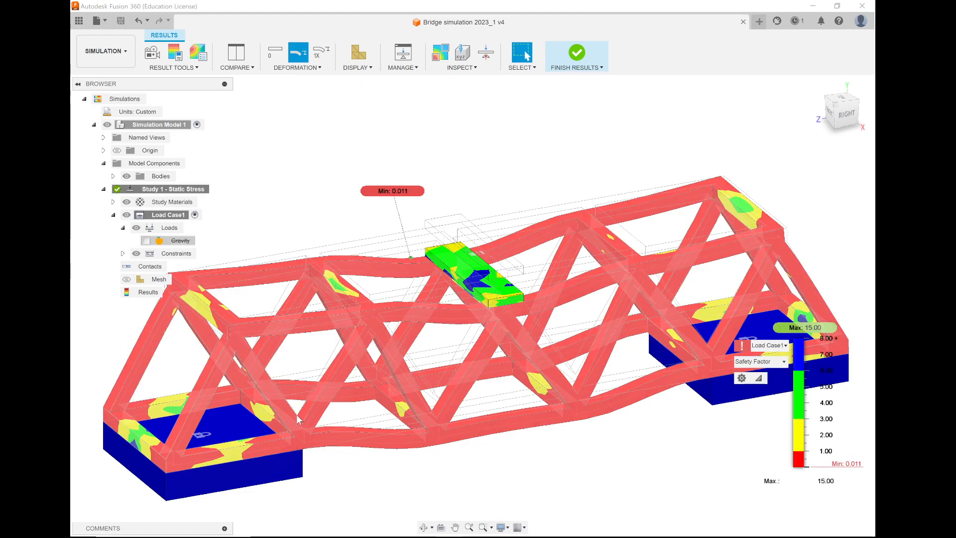
Step: Switch the plotted result to Stress and inspect the von Mises distribution across the deformed truss from the right side
{"action": "left_click", "coordinate": [783, 362]}
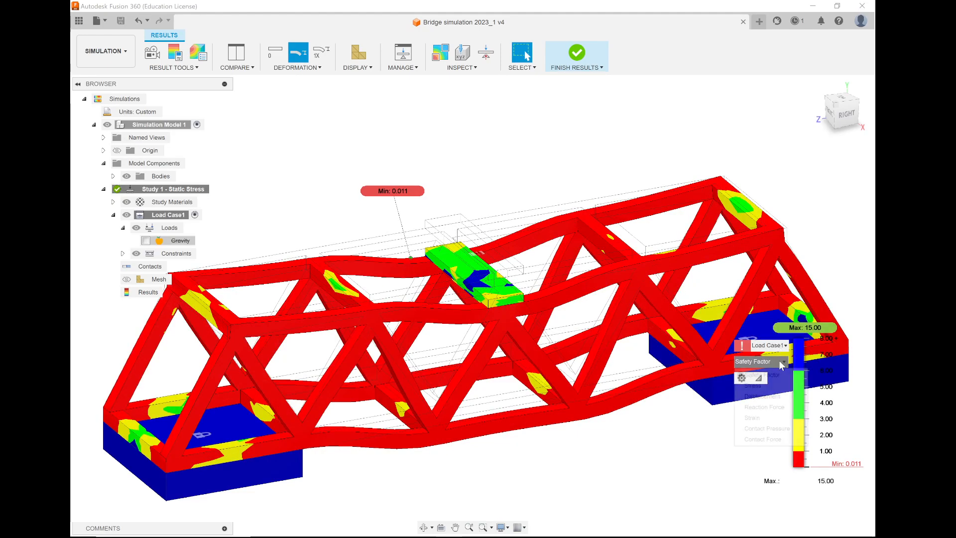
{"action": "left_click", "coordinate": [765, 387]}
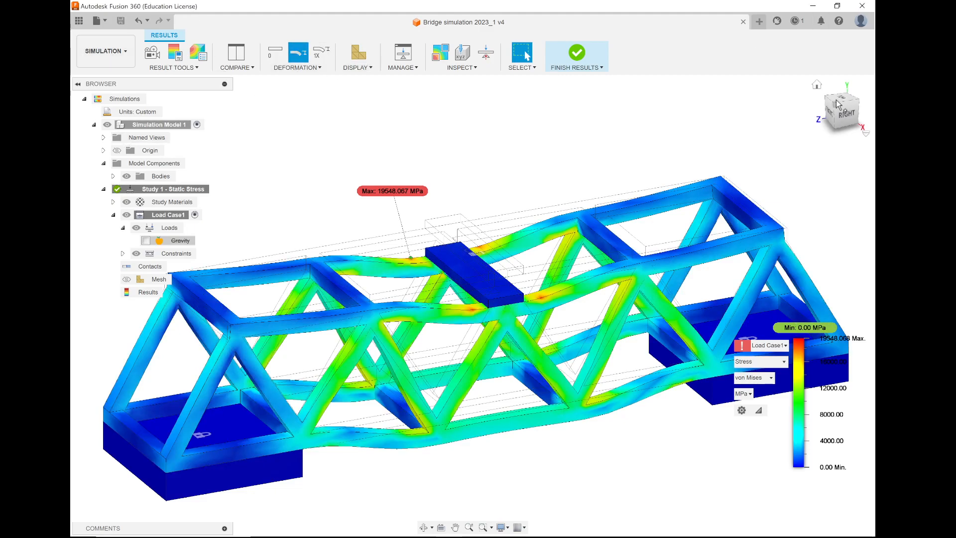
{"action": "left_click", "coordinate": [845, 113]}
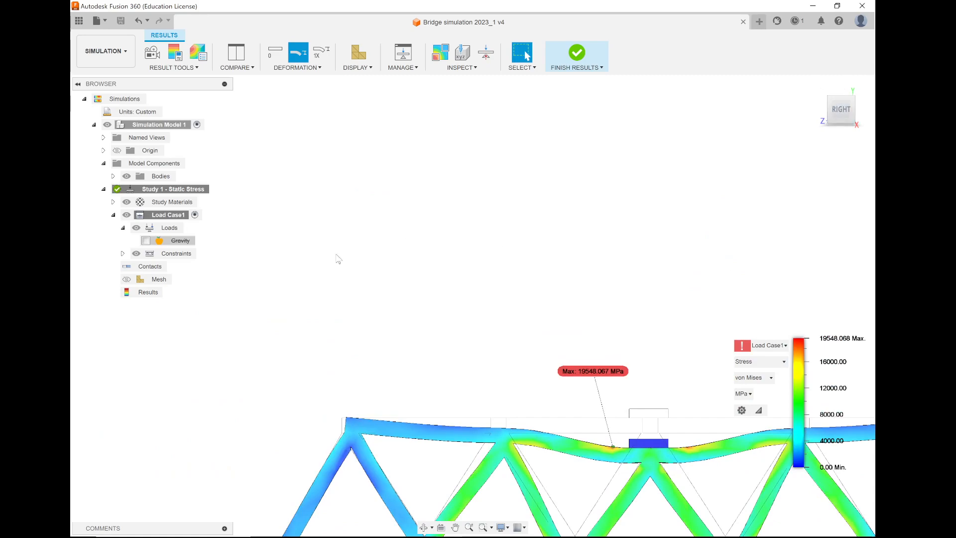
{"action": "scroll", "coordinate": [338, 258], "scroll_direction": "down", "scroll_amount": 5}
{"action": "scroll", "coordinate": [418, 418], "scroll_direction": "up", "scroll_amount": 6}
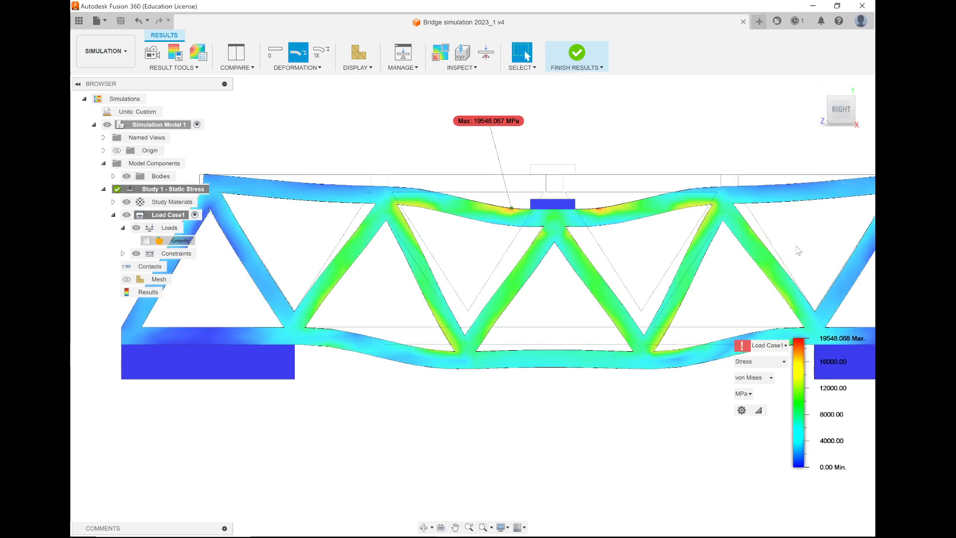
Step: Switch the plotted result to Reaction Force and inspect the load plate and support blocks in an isometric view
{"action": "left_click", "coordinate": [771, 363]}
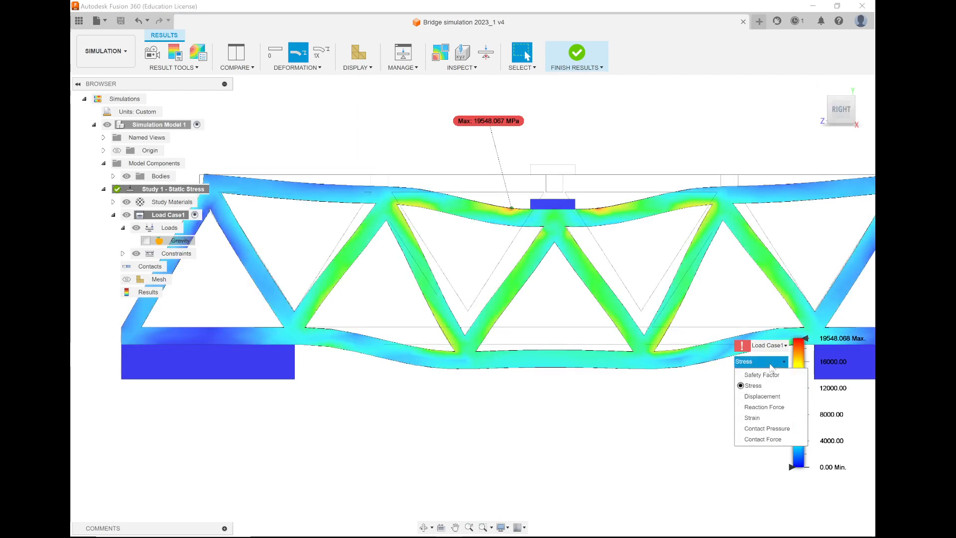
{"action": "left_click", "coordinate": [771, 407]}
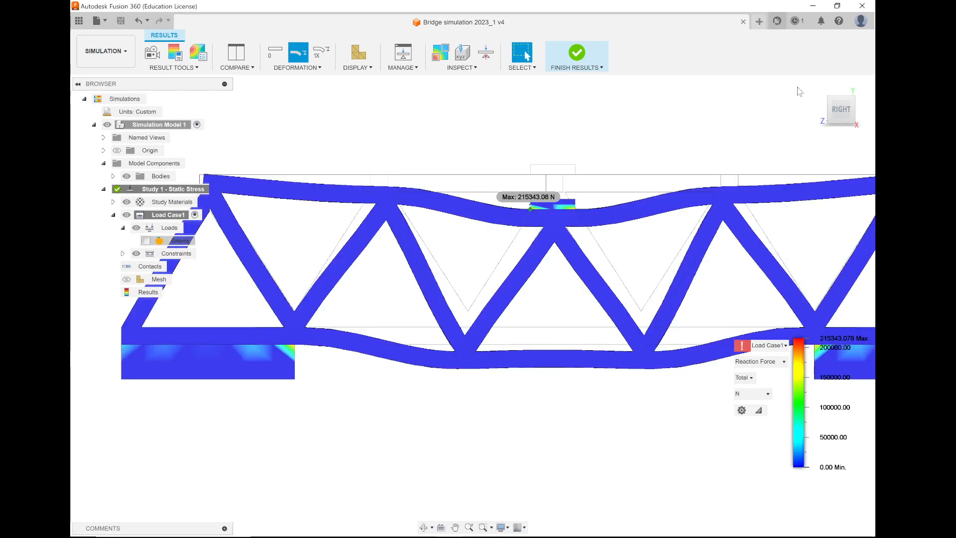
{"action": "left_click", "coordinate": [816, 85]}
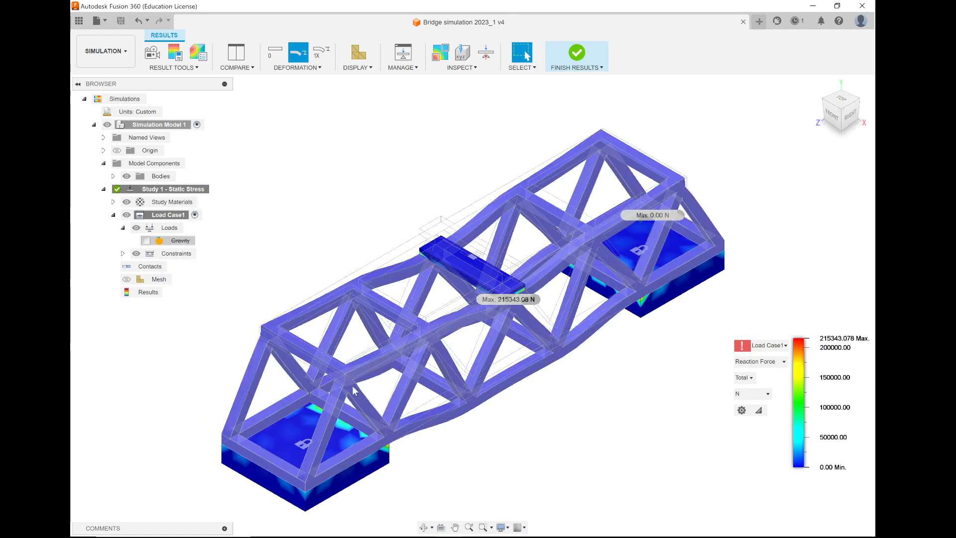
{"action": "scroll", "coordinate": [514, 278], "scroll_direction": "up", "scroll_amount": 3}
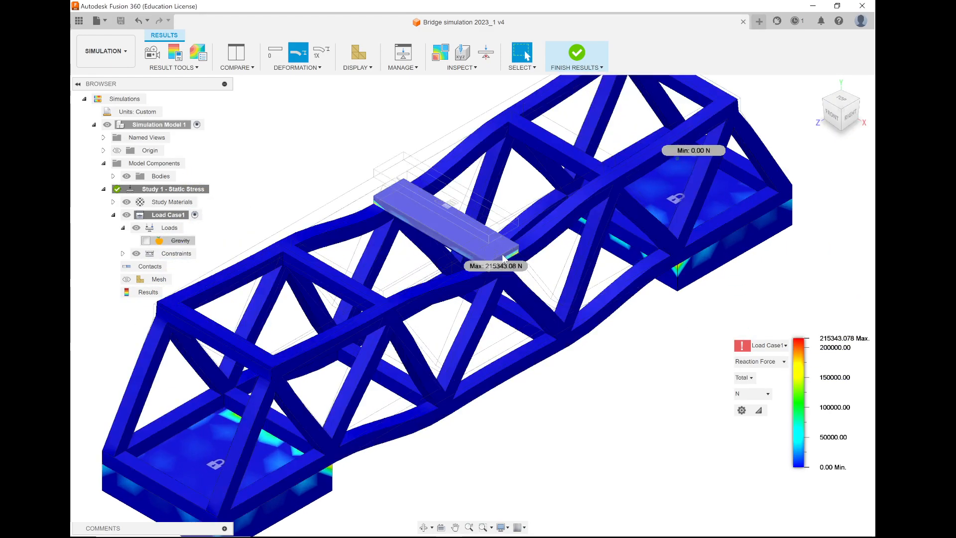
{"action": "scroll", "coordinate": [503, 268], "scroll_direction": "up", "scroll_amount": 5}
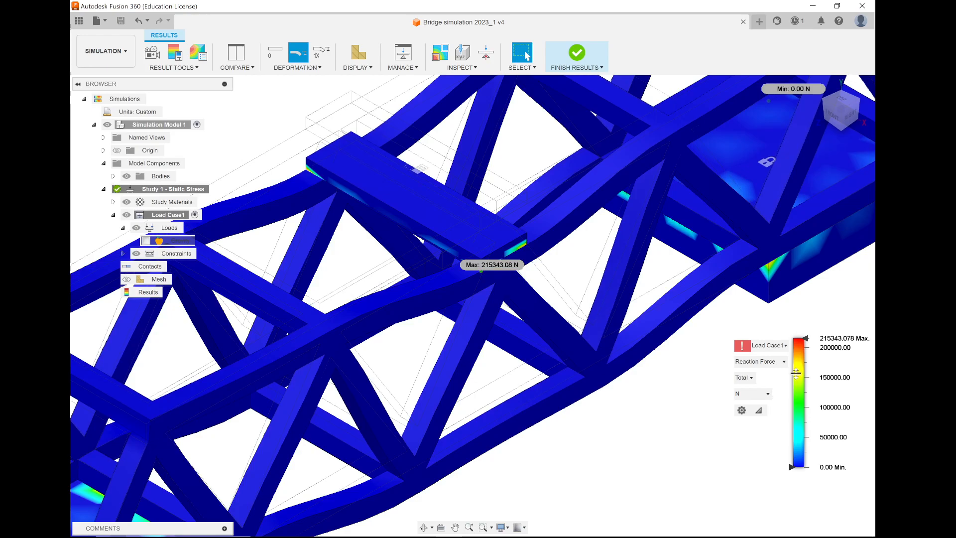
Step: Return the plotted result to Stress and examine the upper chord around the load plate from the right side
{"action": "left_click", "coordinate": [762, 362]}
{"action": "left_click", "coordinate": [757, 386]}
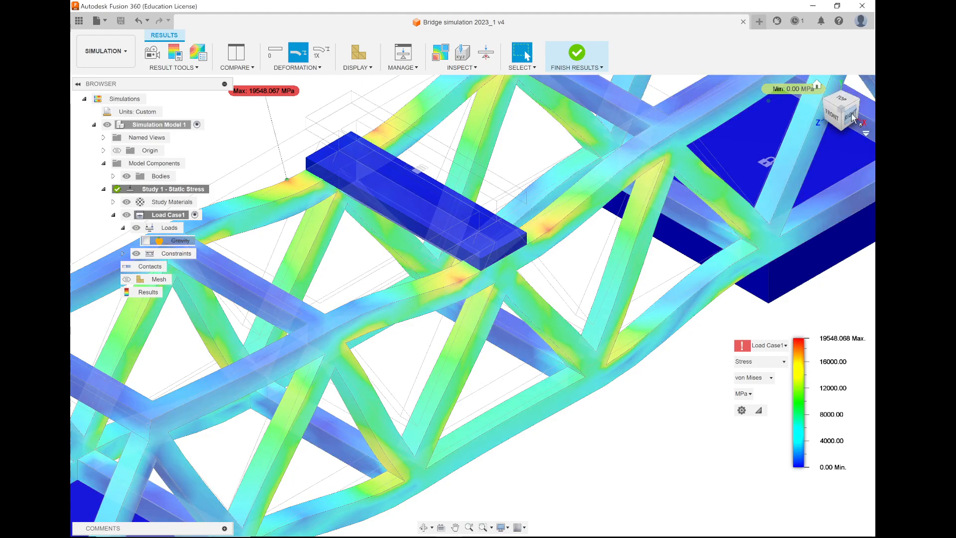
{"action": "left_click", "coordinate": [853, 118]}
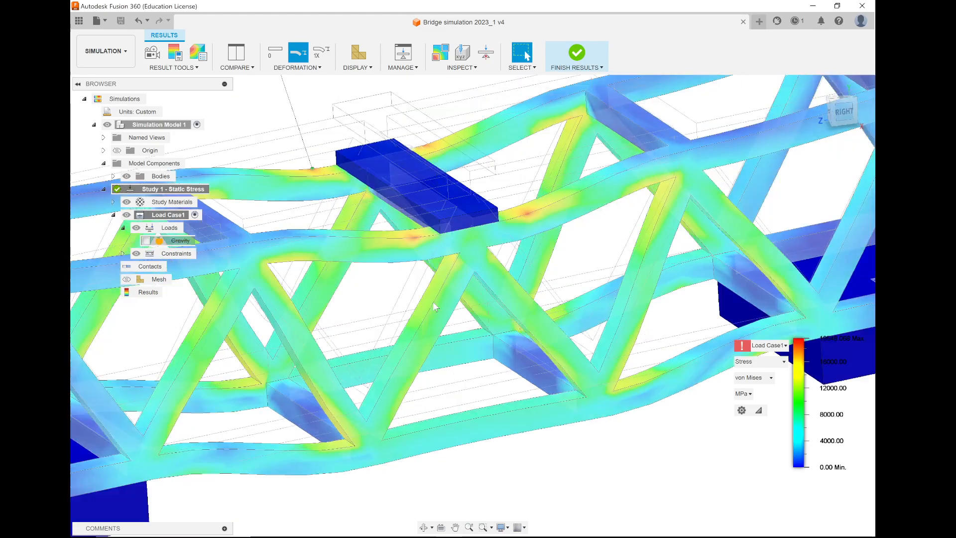
{"action": "scroll", "coordinate": [453, 294], "scroll_direction": "up", "scroll_amount": 5}
{"action": "scroll", "coordinate": [495, 305], "scroll_direction": "down", "scroll_amount": 5}
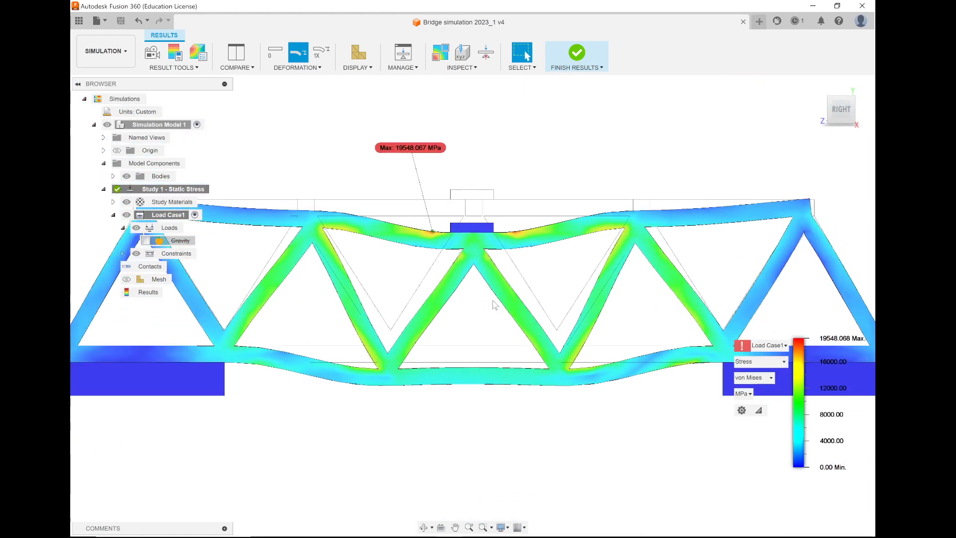
{"action": "scroll", "coordinate": [477, 274], "scroll_direction": "up", "scroll_amount": 5}
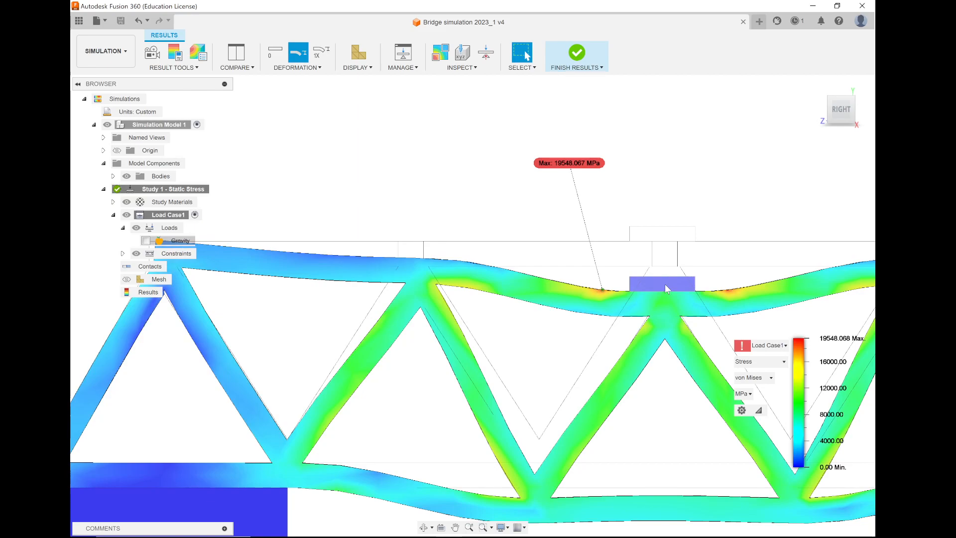
Step: Examine the von Mises stress in the end triangle above the support block and in the upper chord beside the load plate
{"action": "scroll", "coordinate": [549, 231], "scroll_direction": "down", "scroll_amount": 2}
{"action": "scroll", "coordinate": [73, 436], "scroll_direction": "up", "scroll_amount": 5}
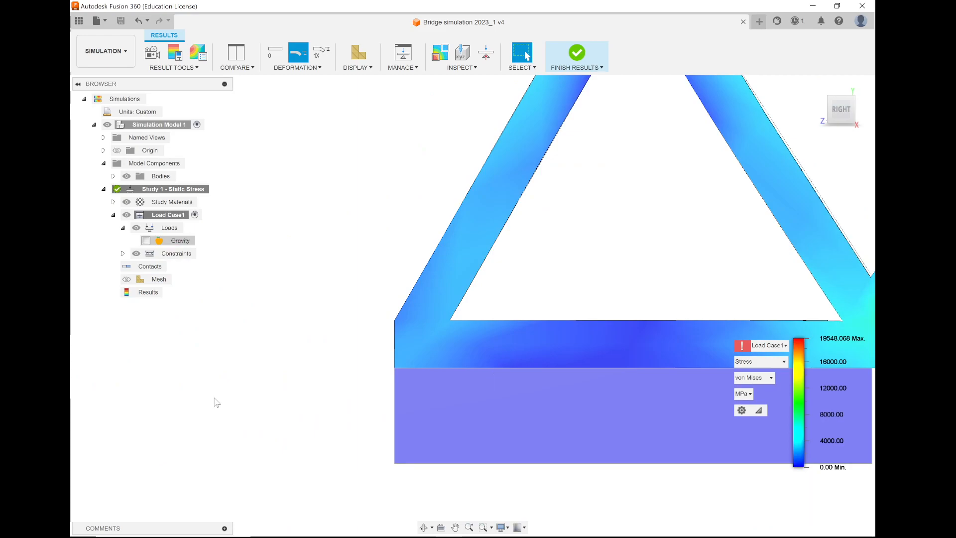
{"action": "scroll", "coordinate": [213, 399], "scroll_direction": "down", "scroll_amount": 2}
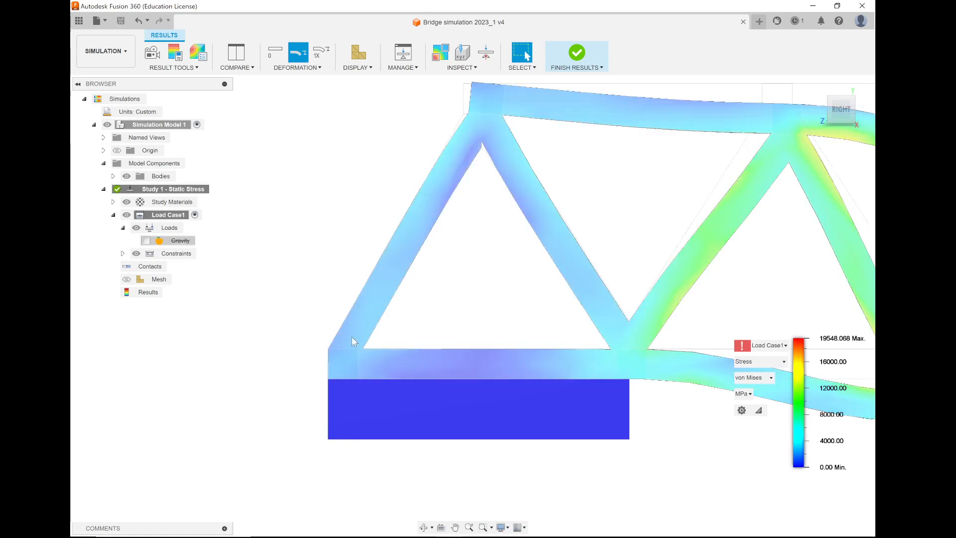
{"action": "scroll", "coordinate": [351, 336], "scroll_direction": "down", "scroll_amount": 5}
{"action": "scroll", "coordinate": [565, 288], "scroll_direction": "up", "scroll_amount": 2}
{"action": "scroll", "coordinate": [563, 207], "scroll_direction": "up", "scroll_amount": 2}
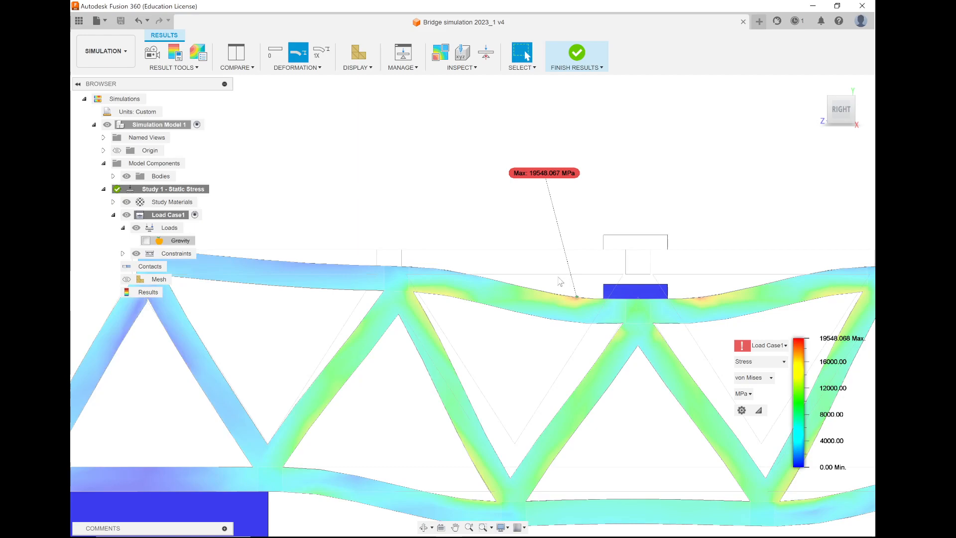
{"action": "scroll", "coordinate": [588, 322], "scroll_direction": "up", "scroll_amount": 5}
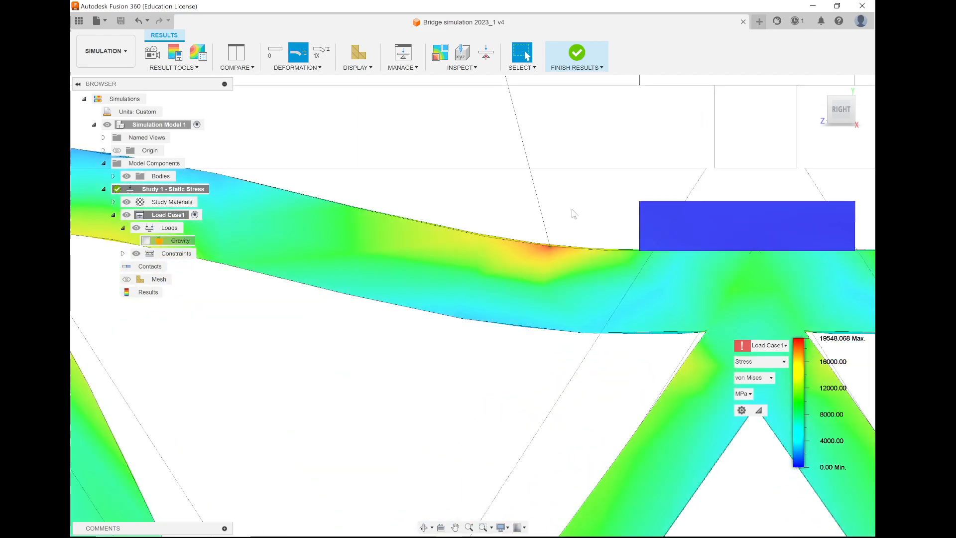
{"action": "scroll", "coordinate": [493, 261], "scroll_direction": "down", "scroll_amount": 3}
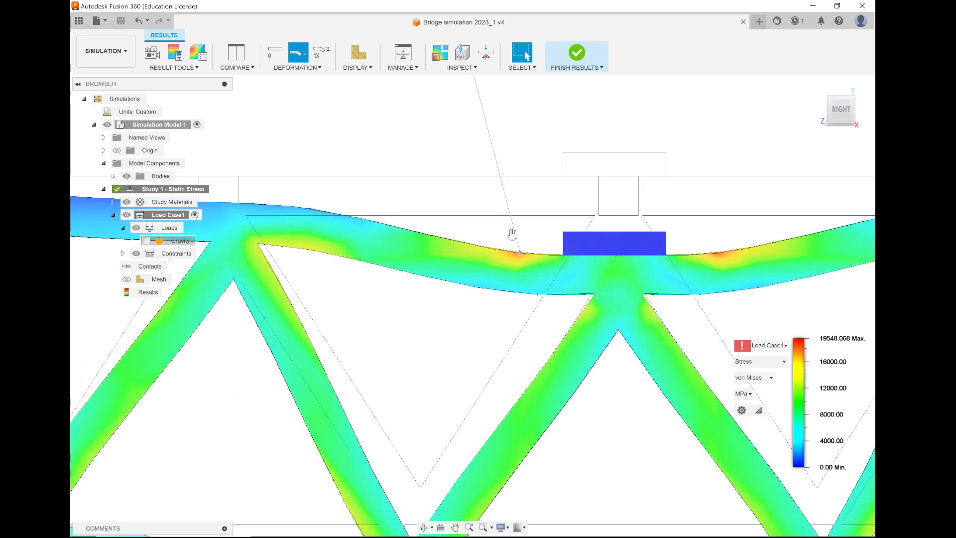
{"action": "scroll", "coordinate": [365, 315], "scroll_direction": "down", "scroll_amount": 3}
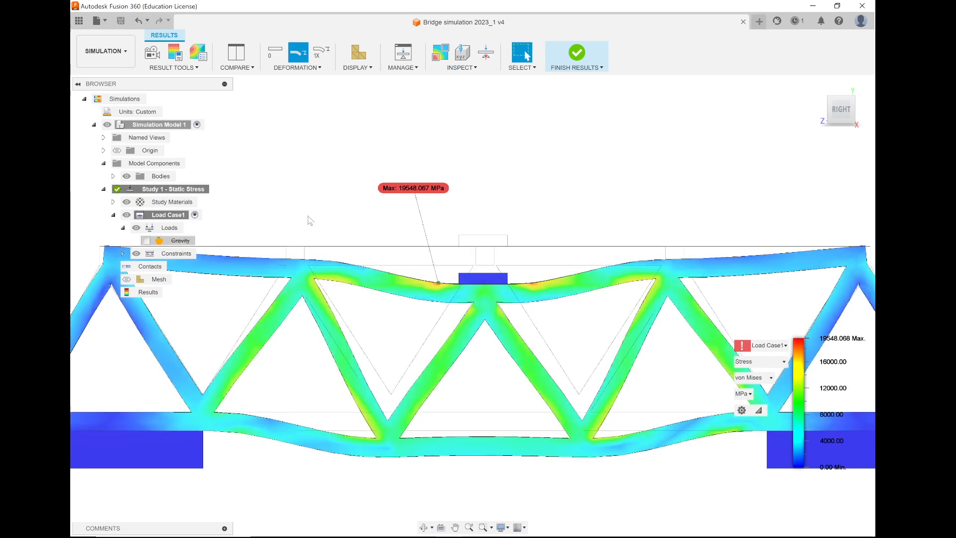
{"action": "scroll", "coordinate": [349, 442], "scroll_direction": "up", "scroll_amount": 2}
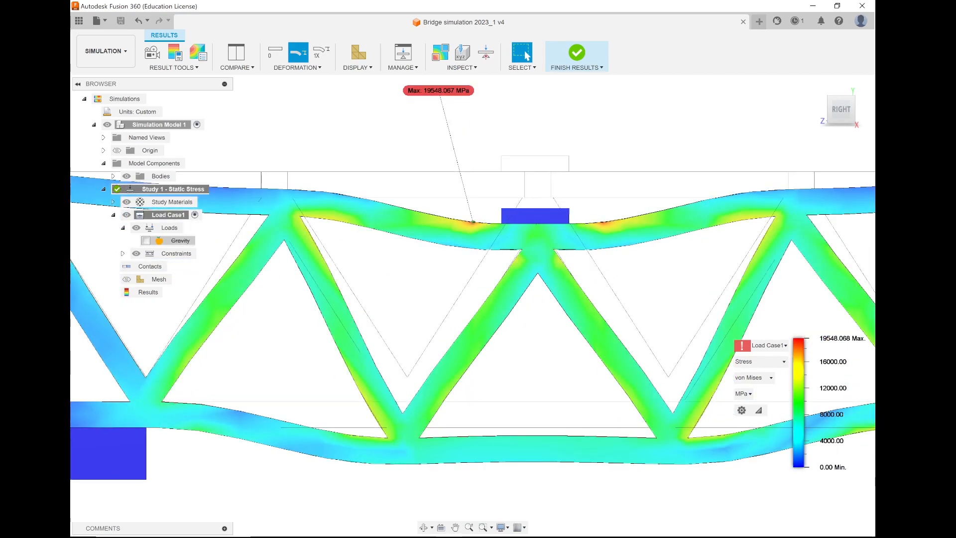
Step: Raise the stress legend's lower threshold to about 10385 MPa and inspect the highlighted truss regions from the right side and an angled view
{"action": "left_click_drag", "start_coordinate": [792, 459], "coordinate": [787, 396]}
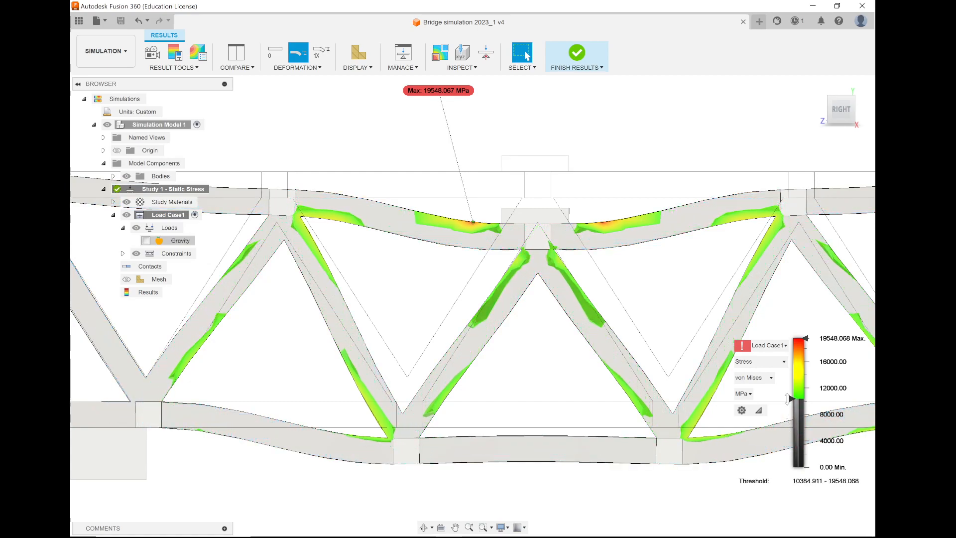
{"action": "scroll", "coordinate": [441, 475], "scroll_direction": "up", "scroll_amount": 3}
{"action": "scroll", "coordinate": [441, 474], "scroll_direction": "down", "scroll_amount": 4}
{"action": "scroll", "coordinate": [441, 478], "scroll_direction": "down", "scroll_amount": 2}
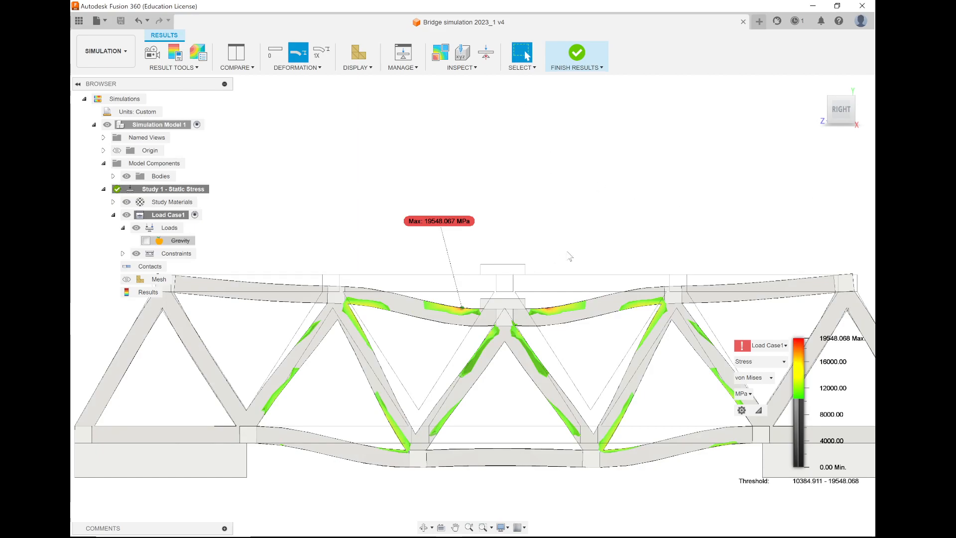
{"action": "middle_click_drag", "start_coordinate": [412, 270], "coordinate": [440, 285], "text": "shift"}
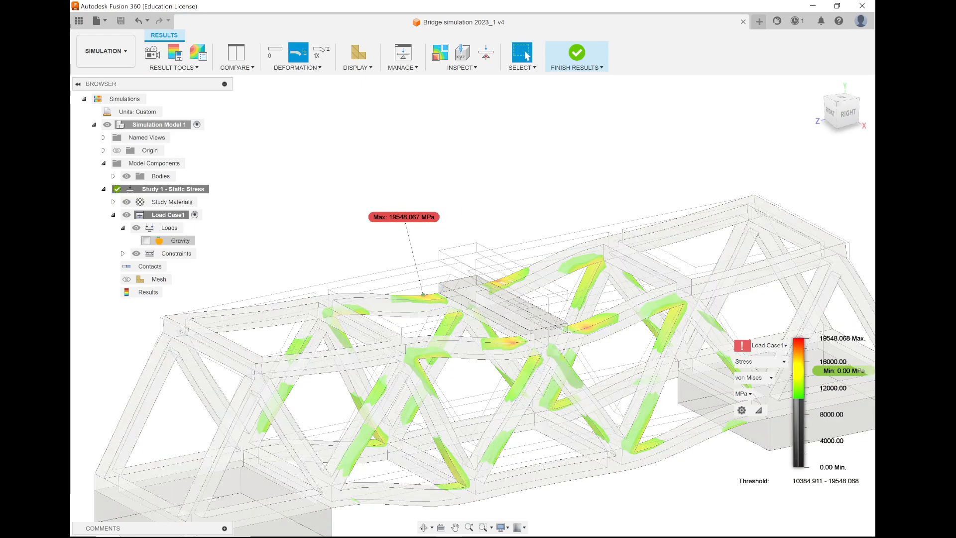
Step: Restore the legend's full stress range and play the animation of the stress result at Normal speed with 10 steps
{"action": "left_click_drag", "start_coordinate": [793, 398], "coordinate": [806, 482]}
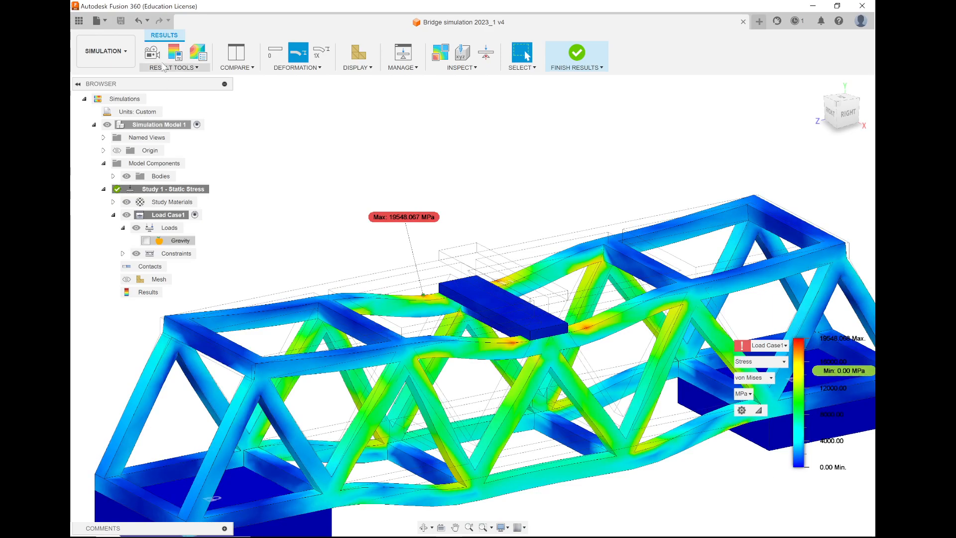
{"action": "left_click", "coordinate": [152, 51]}
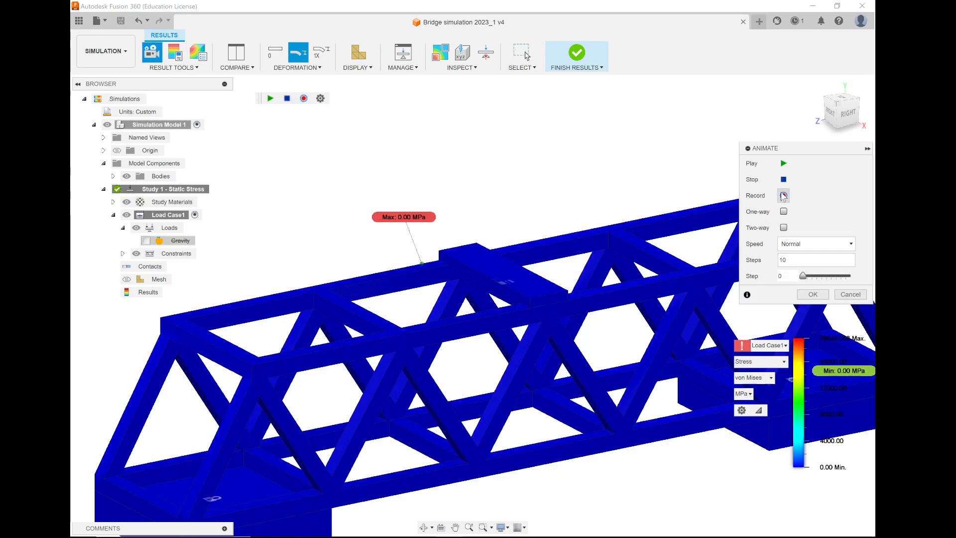
{"action": "left_click", "coordinate": [783, 164]}
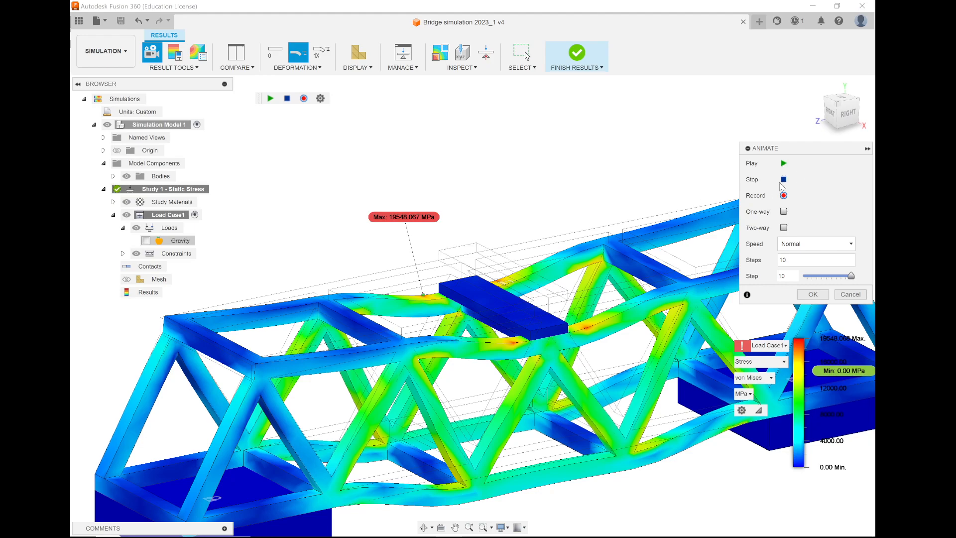
{"action": "left_click", "coordinate": [783, 165]}
{"action": "left_click", "coordinate": [502, 530]}
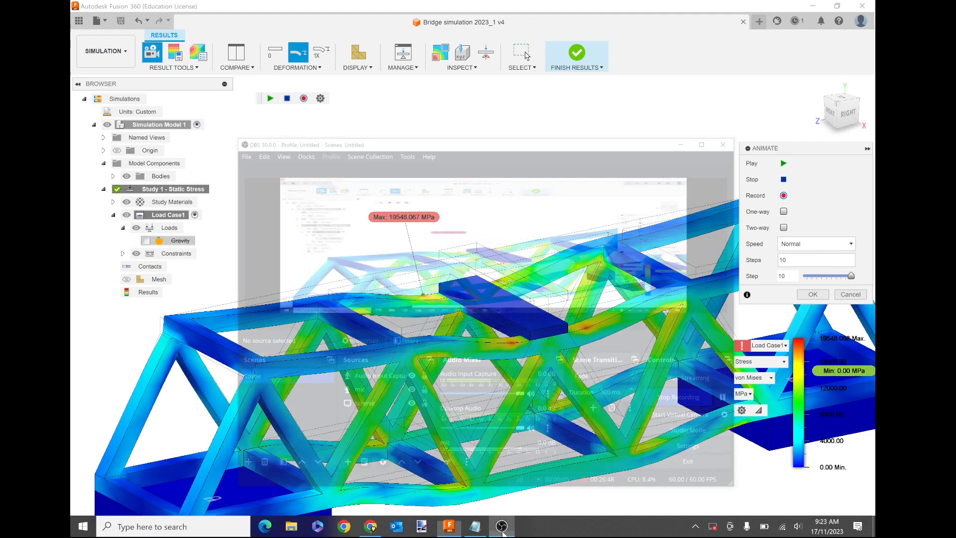